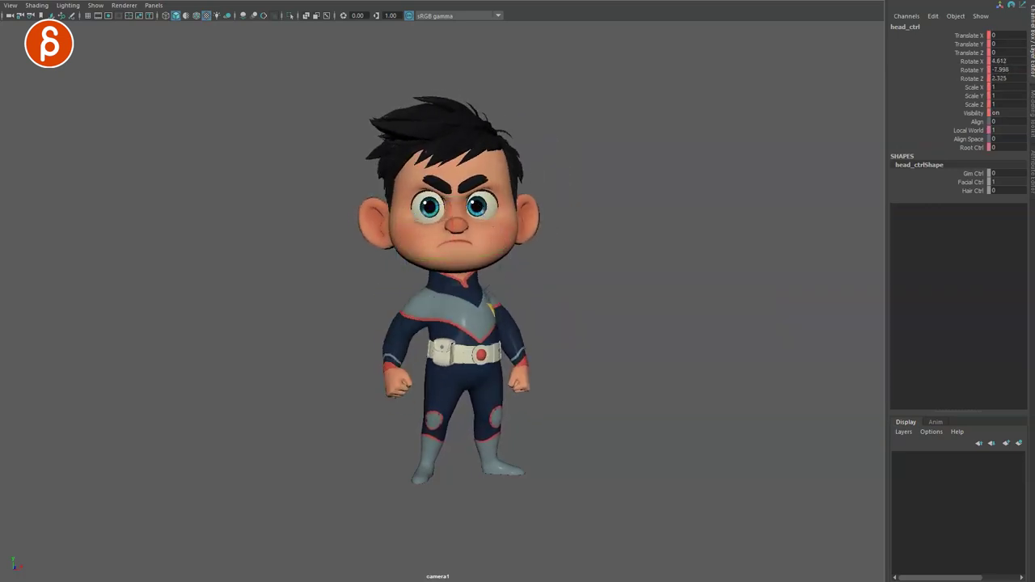
# Play back the head turn and return to the head control's previous key pose
pyautogui.hotkey('alt', 'v')
pyautogui.click(236, 433)
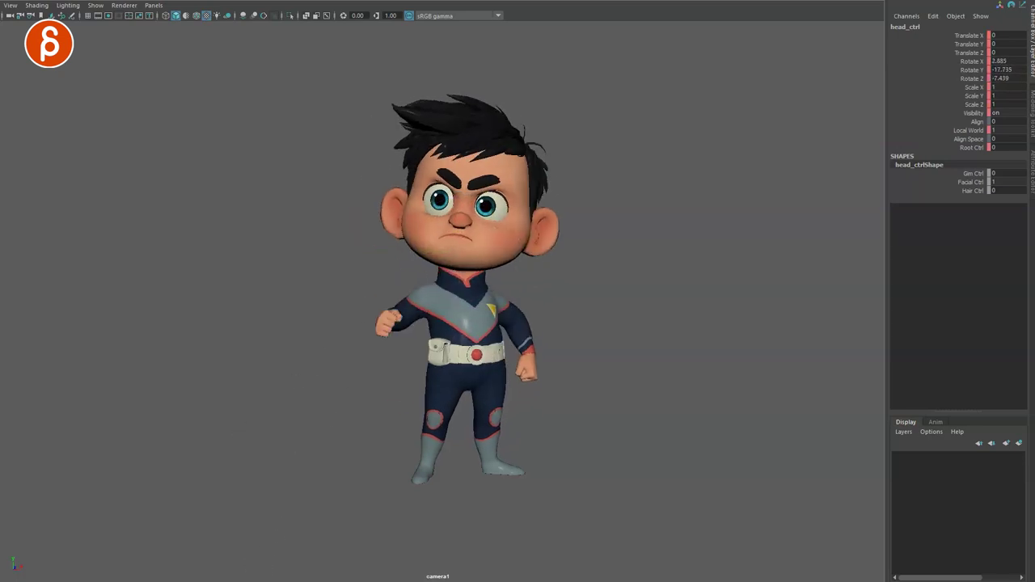
pyautogui.press('e')
pyautogui.moveTo(412, 263); pyautogui.dragTo(461, 271)
pyautogui.press('q')
pyautogui.press(',')
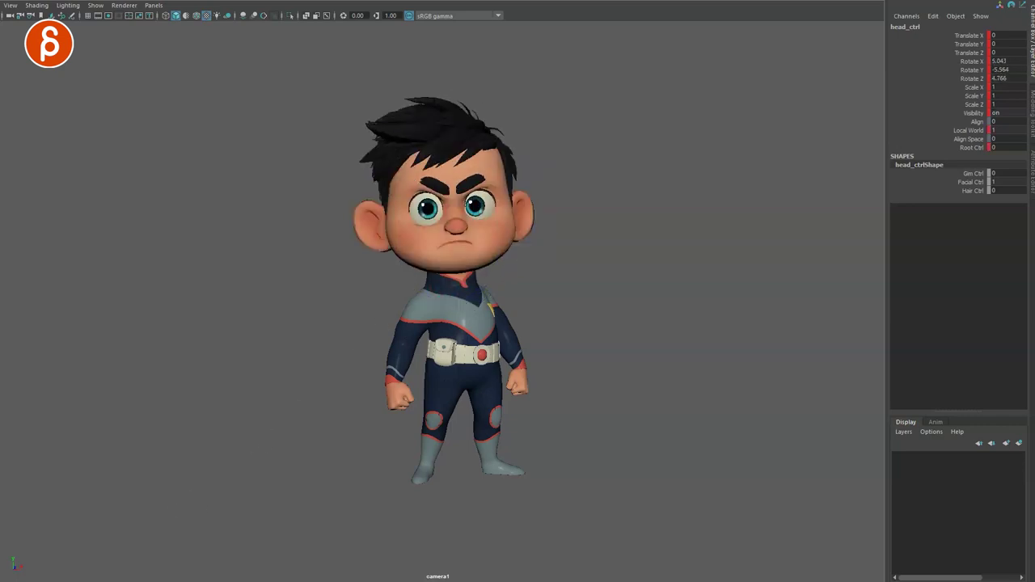
# Step through the head turn frame by frame to examine the motion, and clear the selection
pyautogui.hotkey('alt', '.')
pyautogui.hotkey('alt', '.')
pyautogui.hotkey('alt', '.')
pyautogui.hotkey('alt', '.')
pyautogui.hotkey('alt', '.')
pyautogui.hotkey('alt', '.')
pyautogui.hotkey('alt', '.')
pyautogui.hotkey('alt', '.')
pyautogui.hotkey('alt', '.')
pyautogui.hotkey('alt', '.')
pyautogui.hotkey('alt', '.')
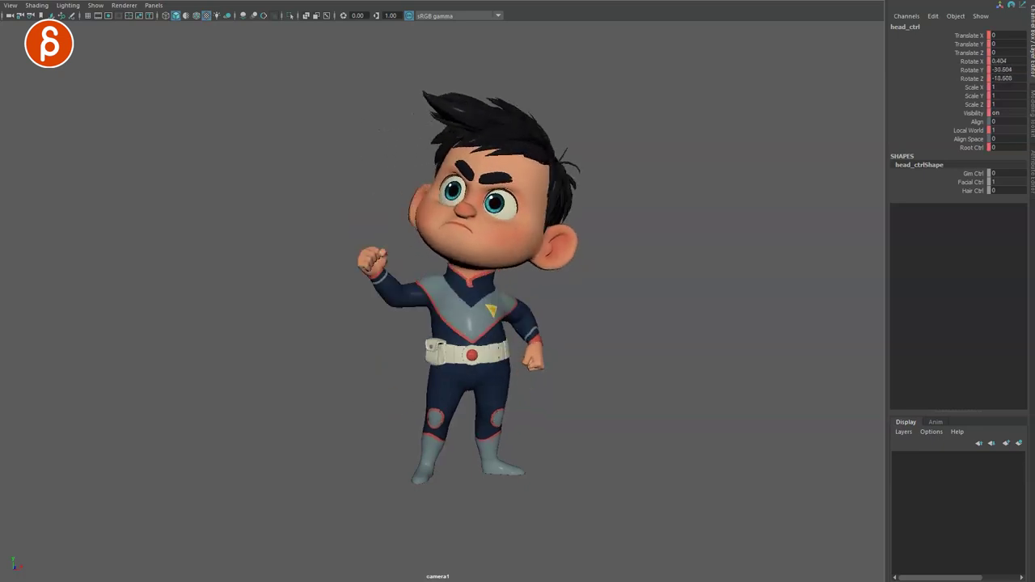
pyautogui.click(310, 493)
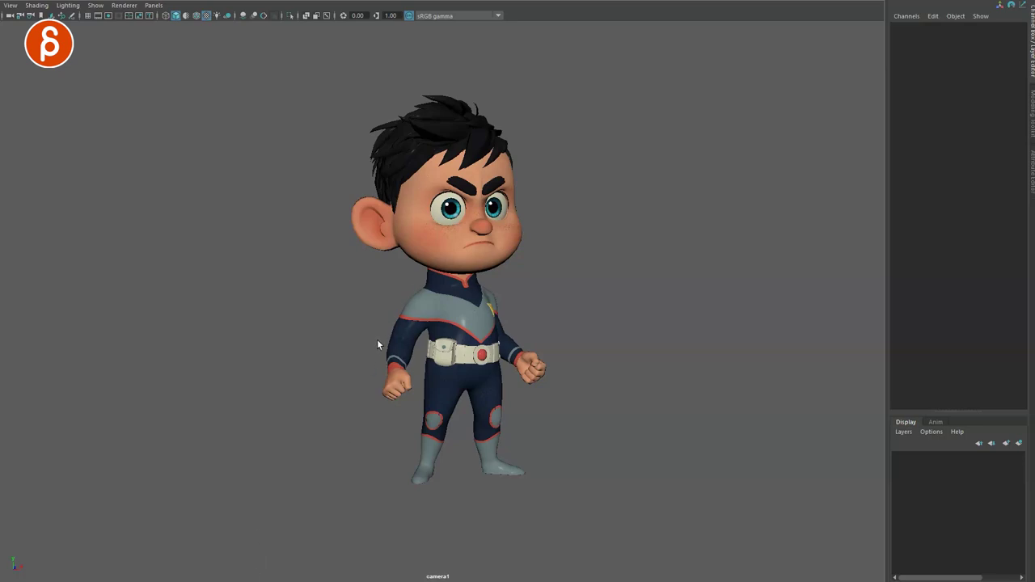
# Select the root control at the character's waist and undo its trial rotation
pyautogui.click(407, 308)
pyautogui.press('e')
pyautogui.moveTo(380, 298); pyautogui.dragTo(435, 360)
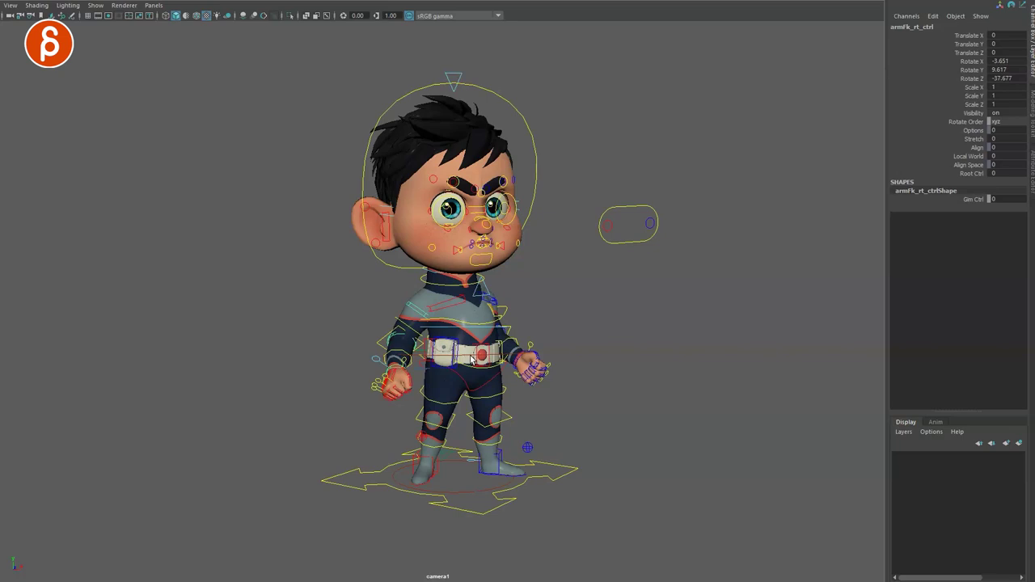
pyautogui.click(473, 359)
pyautogui.moveTo(432, 320)
pyautogui.mouseDown()
pyautogui.moveTo(428, 340)
pyautogui.moveTo(435, 323)
pyautogui.mouseUp()
pyautogui.hotkey('ctrl', 'z')
pyautogui.hotkey('alt', '.')
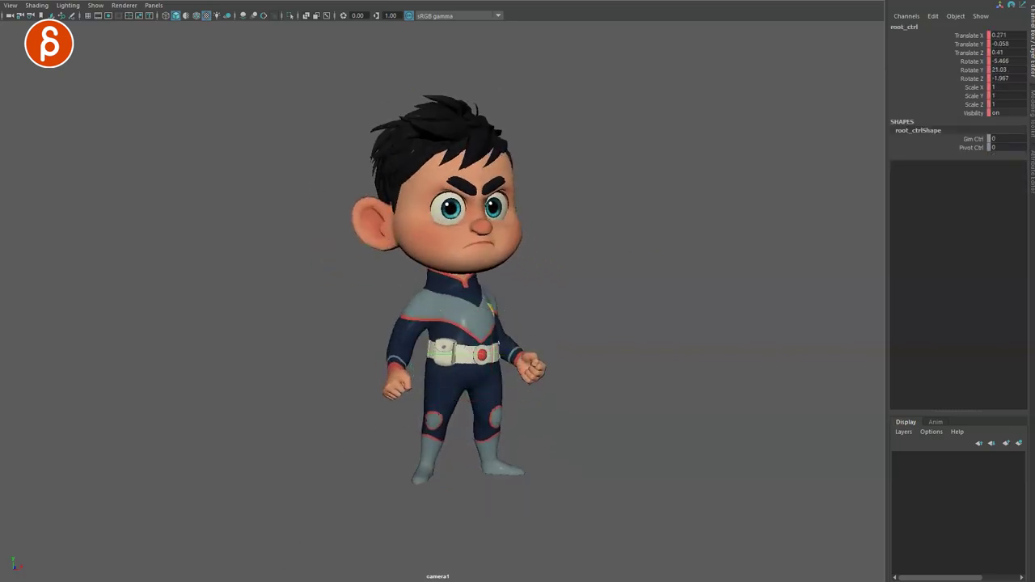
# Rotate the root control to turn the whole body the opposite way, and step back and forth through the turn
pyautogui.moveTo(461, 347); pyautogui.dragTo(414, 477)
pyautogui.hotkey('alt', ',')
pyautogui.hotkey('alt', ',')
pyautogui.hotkey('alt', ',')
pyautogui.hotkey('alt', '.')
pyautogui.hotkey('alt', '.')
pyautogui.hotkey('alt', '.')
pyautogui.hotkey('alt', ',')
pyautogui.hotkey('alt', ',')
pyautogui.hotkey('alt', ',')
pyautogui.hotkey('alt', '.')
pyautogui.hotkey('alt', '.')
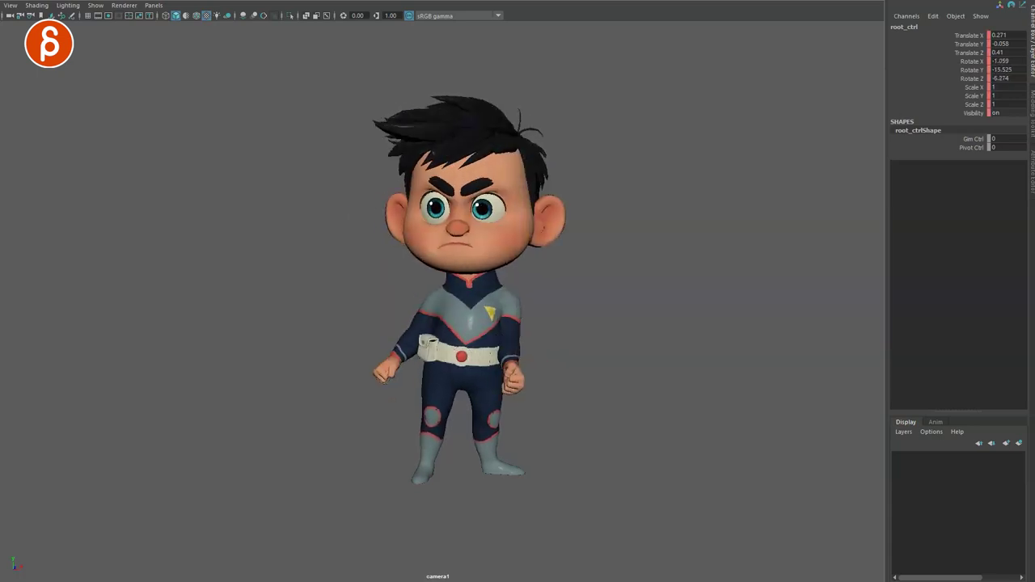
# Refine the end of the body turn by rotating the root control to about -16.3, -20.7, -1.7 in X, Y and Z
pyautogui.moveTo(474, 393); pyautogui.dragTo(475, 381)
pyautogui.moveTo(499, 580)
pyautogui.mouseDown()
pyautogui.moveTo(405, 580)
pyautogui.moveTo(498, 579)
pyautogui.mouseUp()
pyautogui.hotkey('ctrl', 'z')
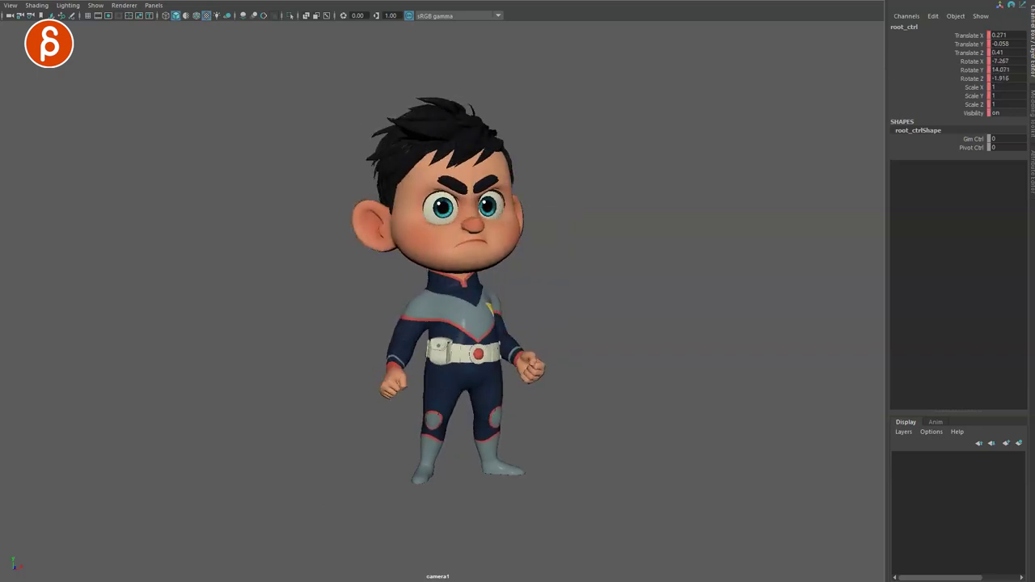
pyautogui.moveTo(404, 581); pyautogui.dragTo(481, 581)
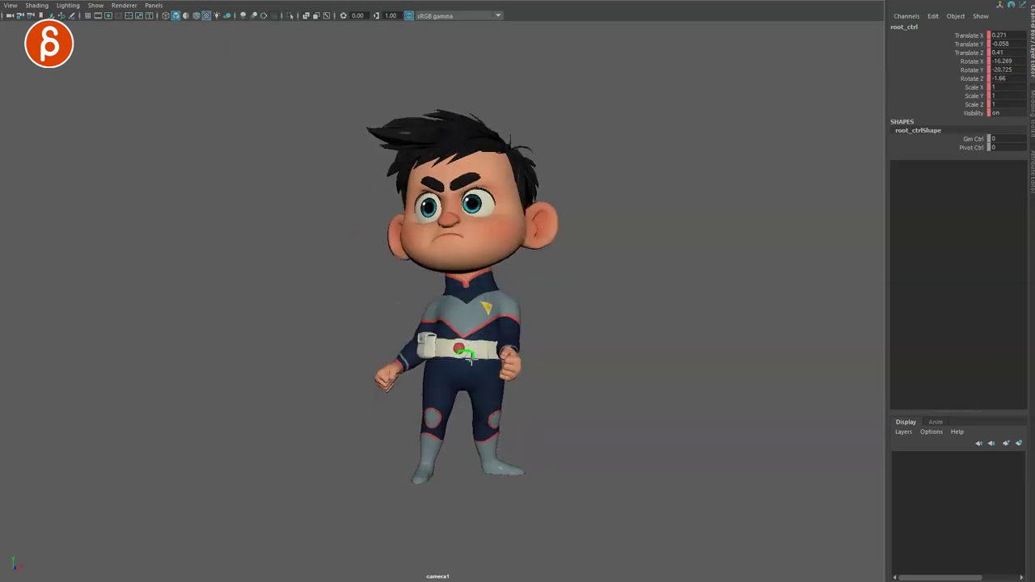
# Draw freehand annotations over the character's head-to-waist axis and upper-body outline, and clear them
pyautogui.moveTo(475, 150)
pyautogui.mouseDown()
pyautogui.moveTo(465, 328)
pyautogui.moveTo(453, 347)
pyautogui.mouseUp()
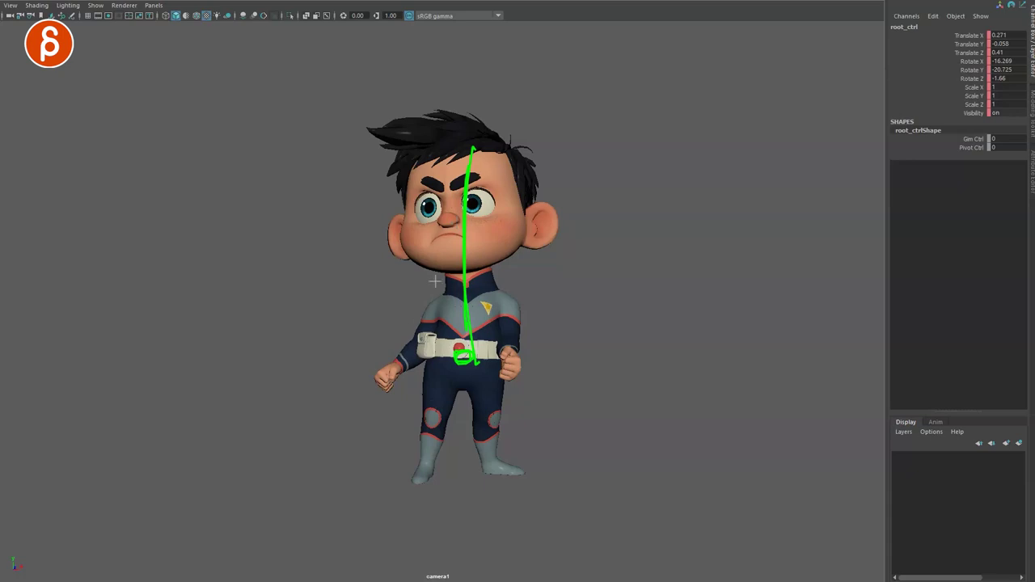
pyautogui.moveTo(506, 353)
pyautogui.mouseDown()
pyautogui.moveTo(415, 358)
pyautogui.moveTo(430, 304)
pyautogui.mouseUp()
pyautogui.moveTo(401, 218)
pyautogui.mouseDown()
pyautogui.moveTo(508, 136)
pyautogui.moveTo(535, 233)
pyautogui.mouseUp()
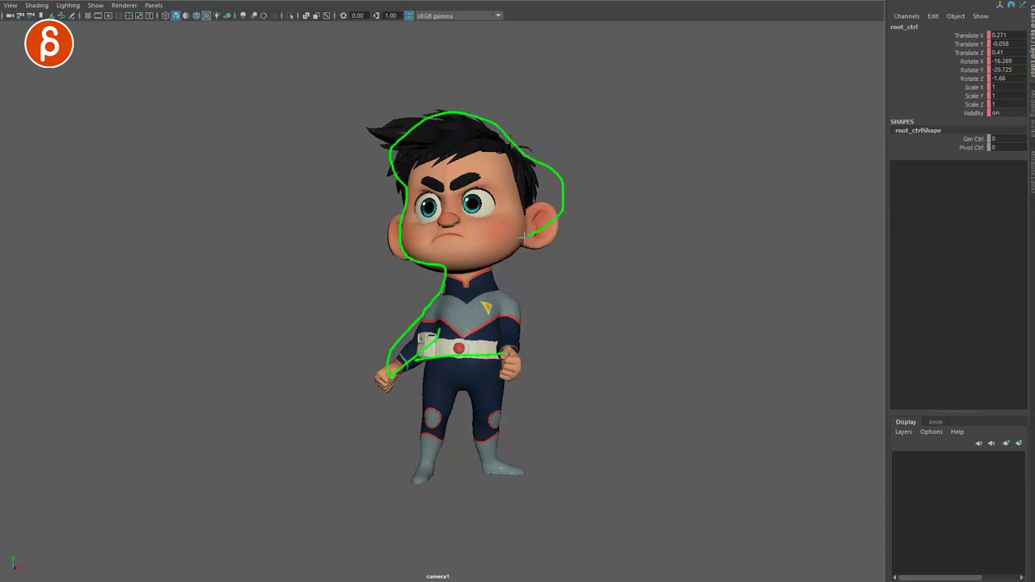
pyautogui.moveTo(501, 350); pyautogui.dragTo(388, 353)
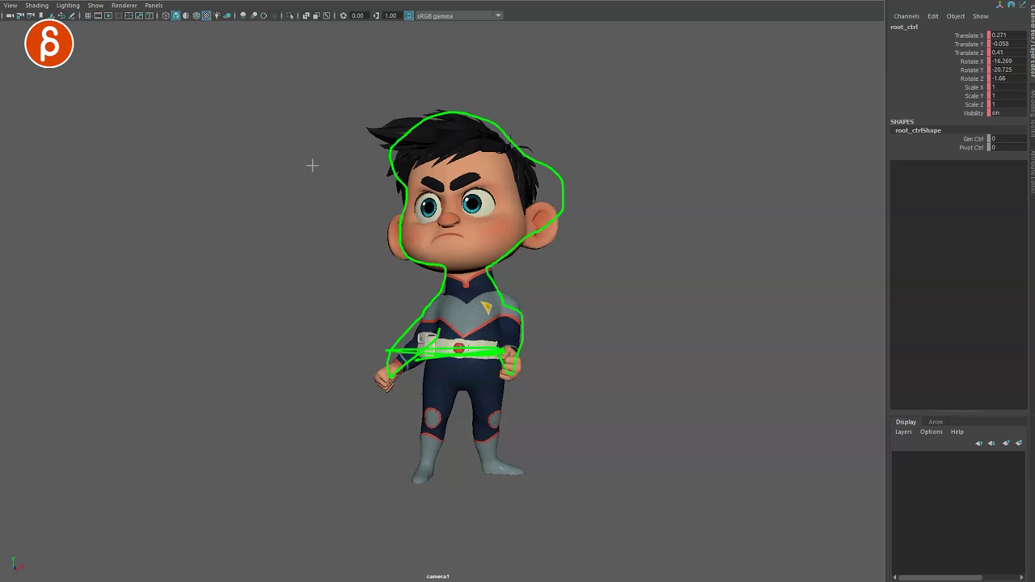
pyautogui.moveTo(467, 360)
pyautogui.mouseDown()
pyautogui.moveTo(425, 416)
pyautogui.moveTo(407, 470)
pyautogui.moveTo(473, 427)
pyautogui.moveTo(474, 463)
pyautogui.mouseUp()
pyautogui.press('Escape')
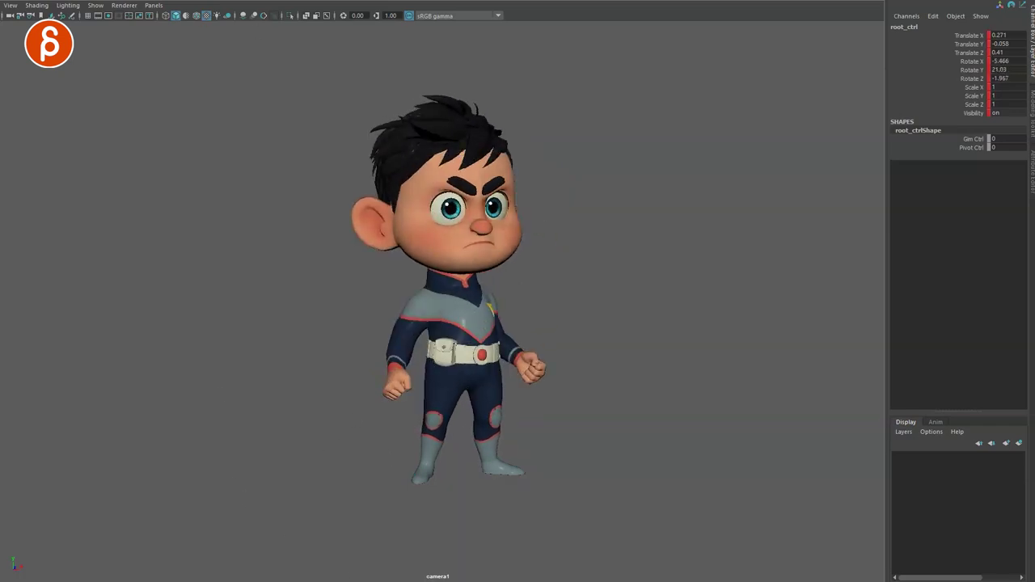
pyautogui.moveTo(419, 354)
pyautogui.mouseDown()
pyautogui.moveTo(518, 365)
pyautogui.moveTo(422, 346)
pyautogui.mouseUp()
pyautogui.moveTo(402, 280); pyautogui.dragTo(411, 280)
pyautogui.moveTo(362, 148); pyautogui.dragTo(368, 150)
pyautogui.press('Escape')
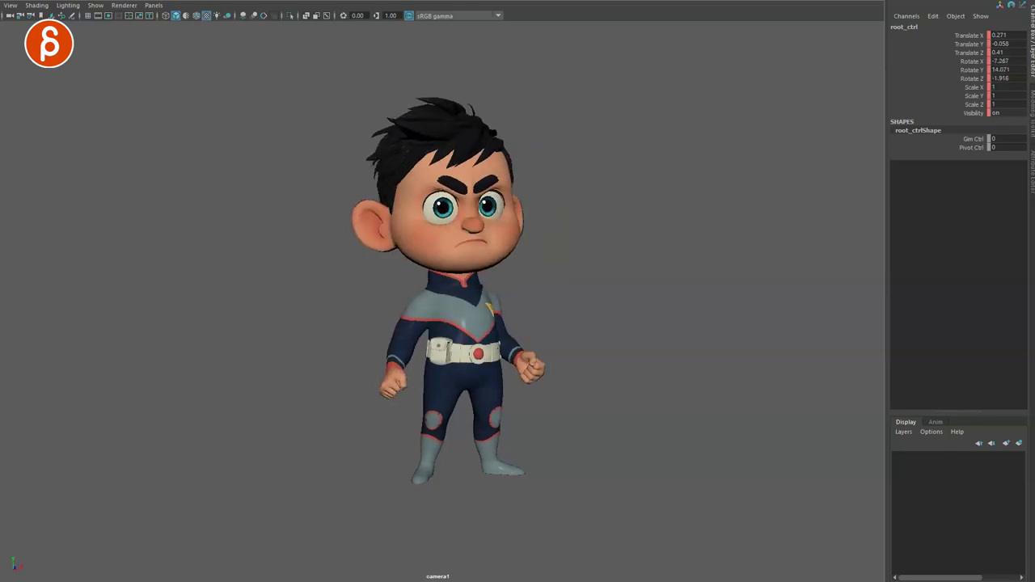
# Key the head control and rotate it to about 8.6, -45.1, -24.0 in X, Y and Z
pyautogui.hotkey('alt', '1')
pyautogui.hotkey('alt', '1')
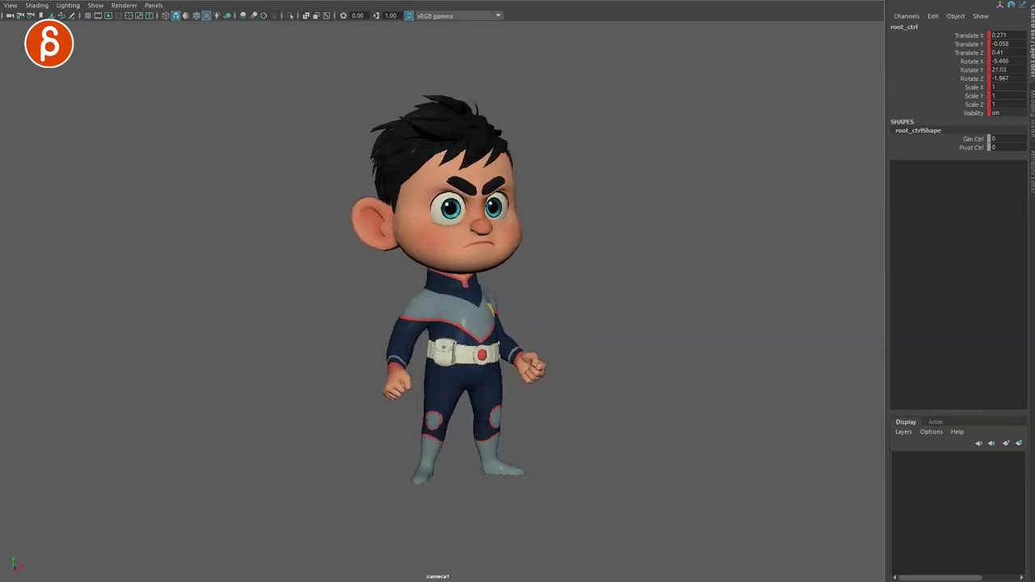
pyautogui.hotkey('alt', '1')
pyautogui.click(534, 149)
pyautogui.hotkey('alt', '1')
pyautogui.press('s')
pyautogui.press('e')
pyautogui.moveTo(404, 267); pyautogui.dragTo(324, 154)
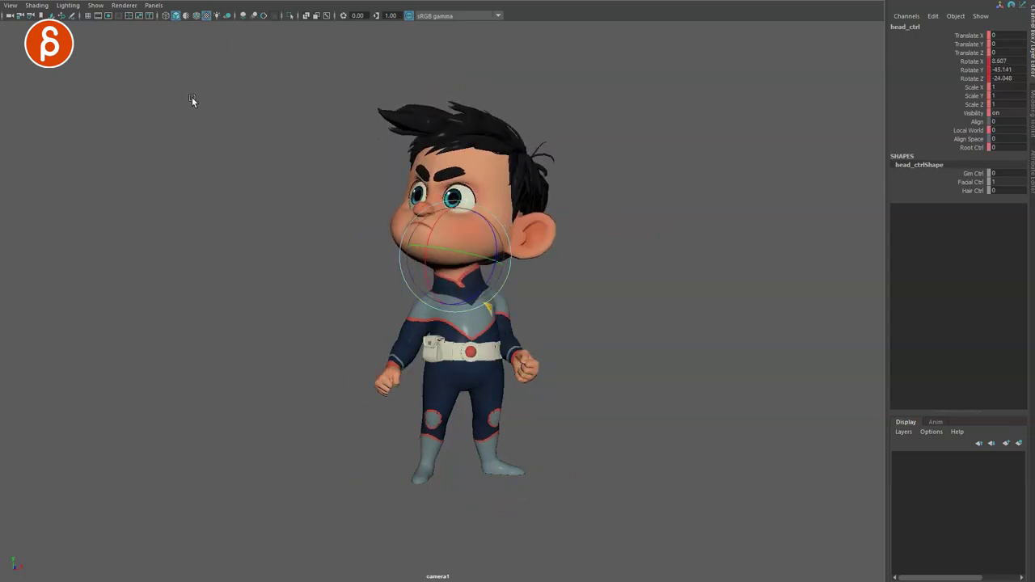
pyautogui.press('q')
# Key the upper spine IK control one frame earlier and rotate it to about -7.3, -0.1, 4.8 on the turned pose
pyautogui.hotkey('alt', '1')
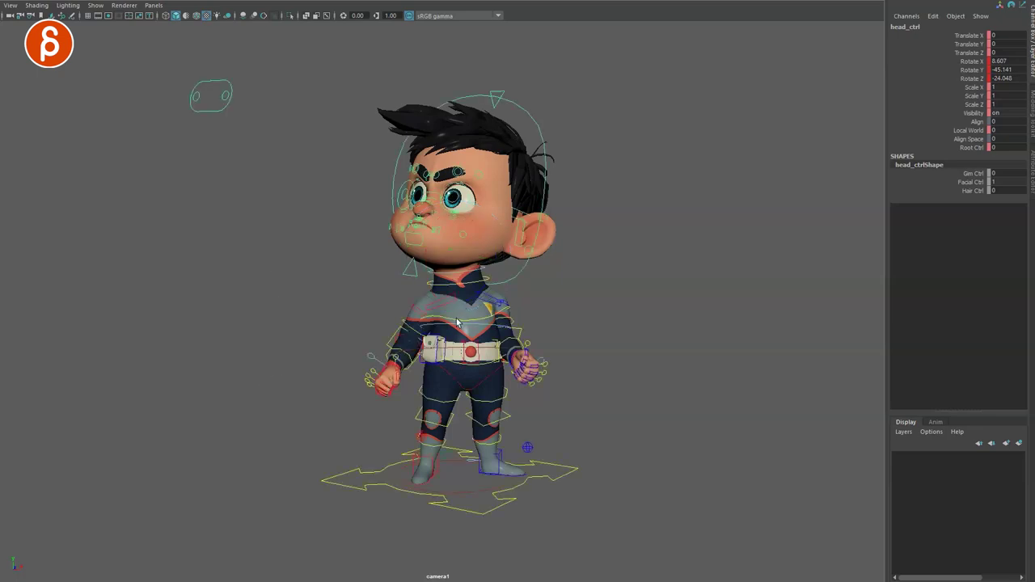
pyautogui.click(495, 319)
pyautogui.hotkey('alt', '1')
pyautogui.hotkey('alt', ',')
pyautogui.press('s')
pyautogui.hotkey('alt', '.')
pyautogui.press('e')
pyautogui.moveTo(473, 314); pyautogui.dragTo(426, 325)
pyautogui.press('q')
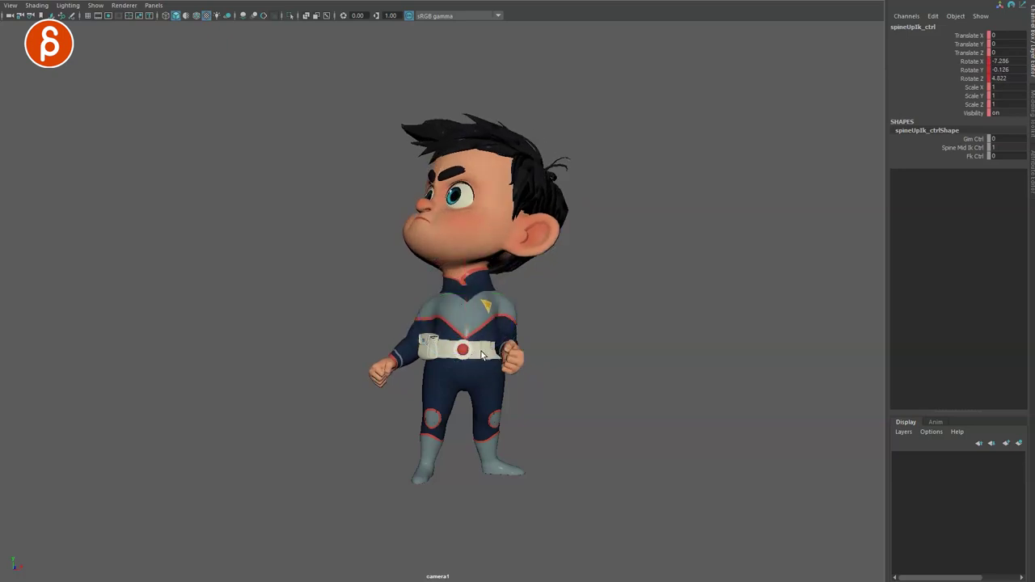
# Rotate the left arm FK control outward to about -6.7 in Y and -52.6 in Z
pyautogui.hotkey('alt', '1')
pyautogui.click(510, 314)
pyautogui.click(518, 312)
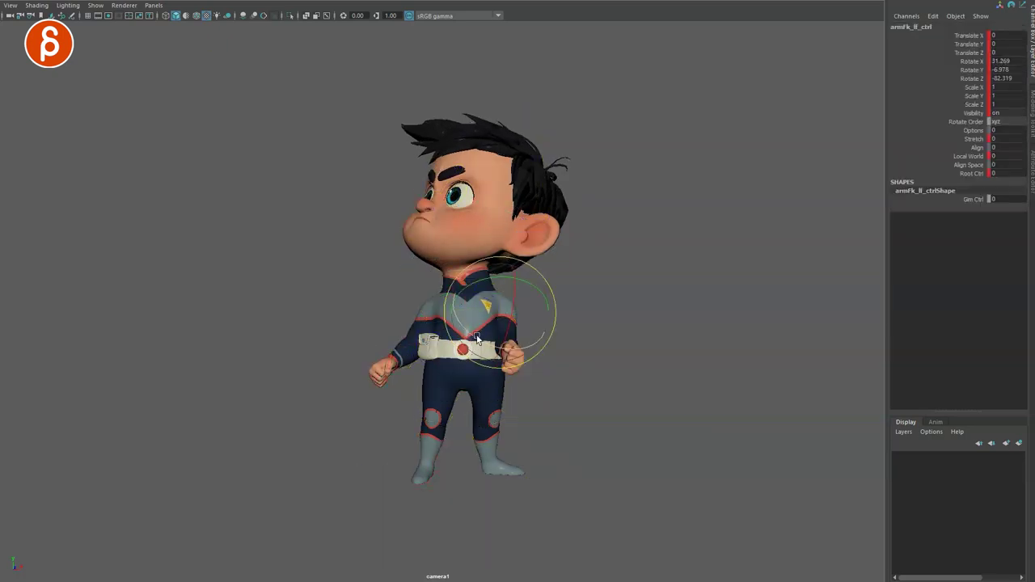
pyautogui.moveTo(477, 340); pyautogui.dragTo(508, 344)
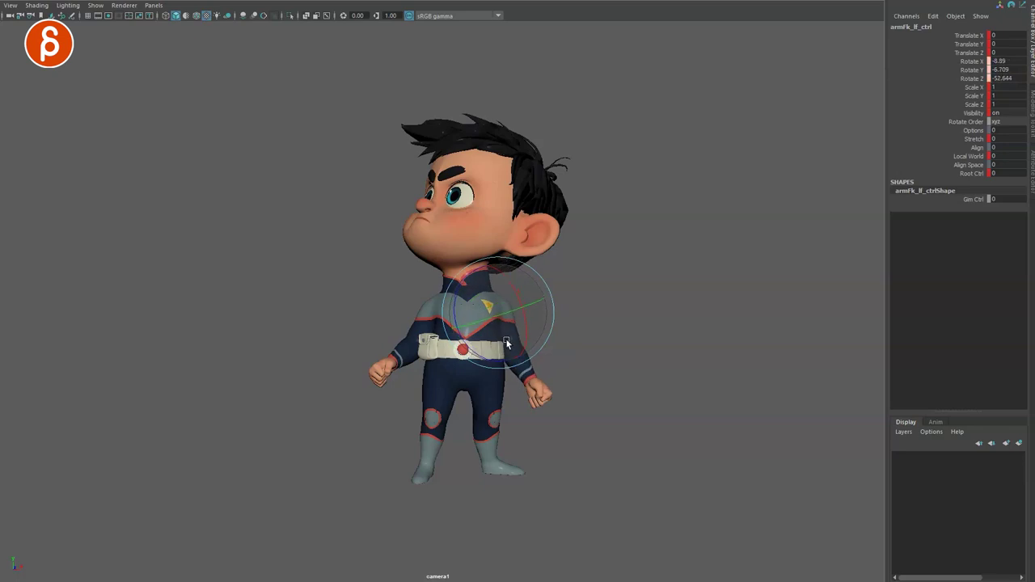
pyautogui.press('q')
# Rotate the right arm FK control to adjust the upper arm in the turned pose
pyautogui.hotkey('alt', '1')
pyautogui.click(417, 319)
pyautogui.press('e')
pyautogui.hotkey('alt', '1')
pyautogui.moveTo(400, 344); pyautogui.dragTo(409, 302)
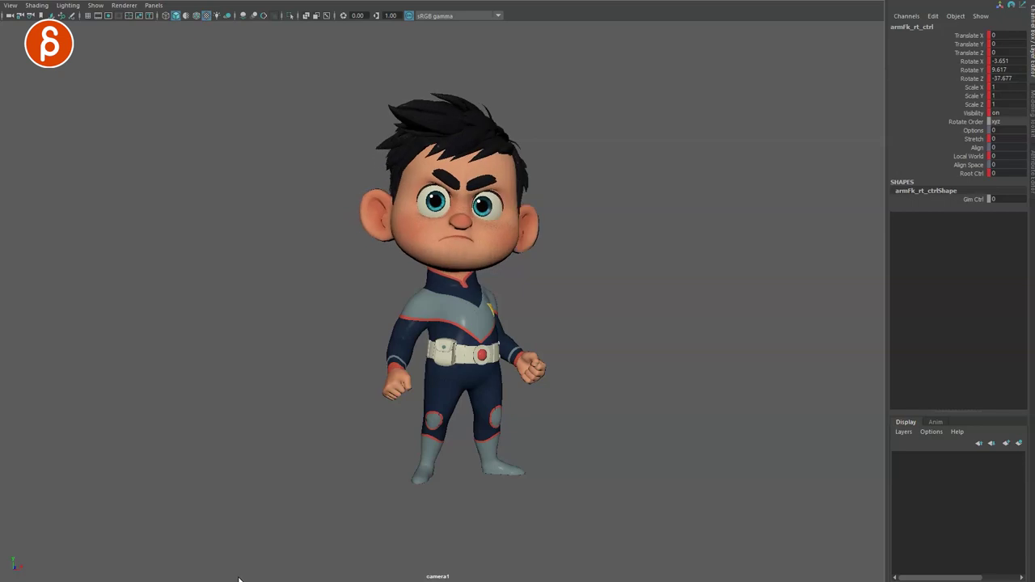
# Try rotating the right ear control and undo the rotation
pyautogui.click(343, 494)
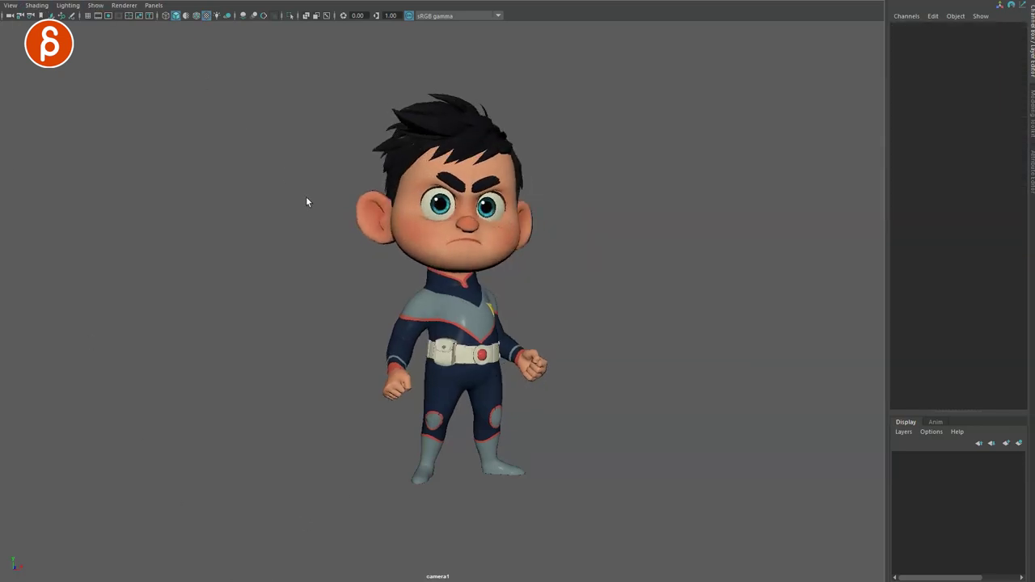
pyautogui.hotkey('alt', '1')
pyautogui.click(380, 214)
pyautogui.press('e')
pyautogui.moveTo(400, 224); pyautogui.dragTo(415, 255)
pyautogui.hotkey('ctrl', 'z')
# Play the turn, draw yellow direction arrows over the head, torso and arms, and clear them
pyautogui.hotkey('alt', 'v')
pyautogui.hotkey('alt', 'v')
pyautogui.moveTo(519, 162)
pyautogui.mouseDown()
pyautogui.moveTo(535, 228)
pyautogui.moveTo(361, 222)
pyautogui.moveTo(374, 220)
pyautogui.mouseUp()
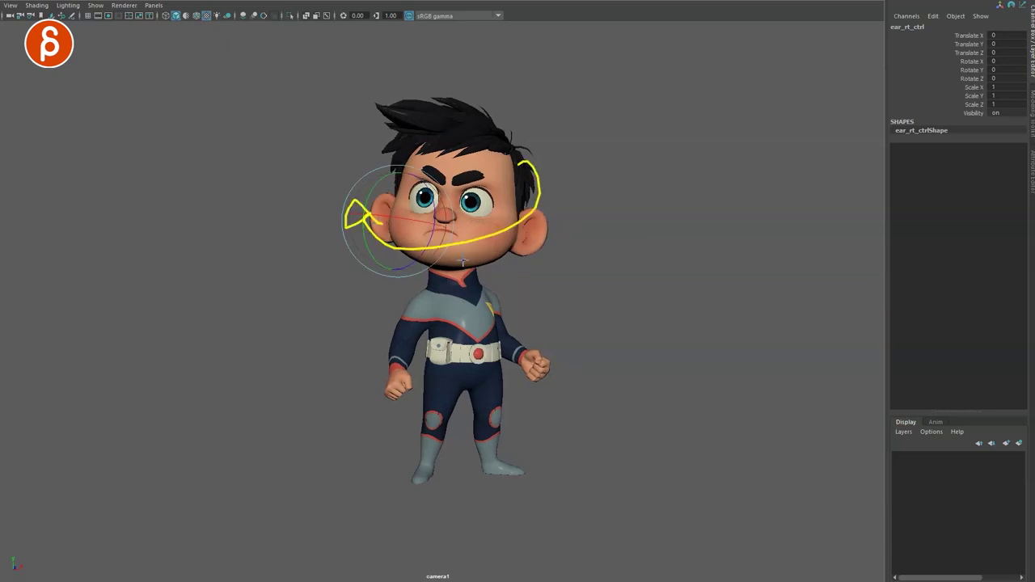
pyautogui.moveTo(447, 264); pyautogui.dragTo(470, 330)
pyautogui.moveTo(490, 275); pyautogui.dragTo(369, 326)
pyautogui.moveTo(530, 209); pyautogui.dragTo(395, 278)
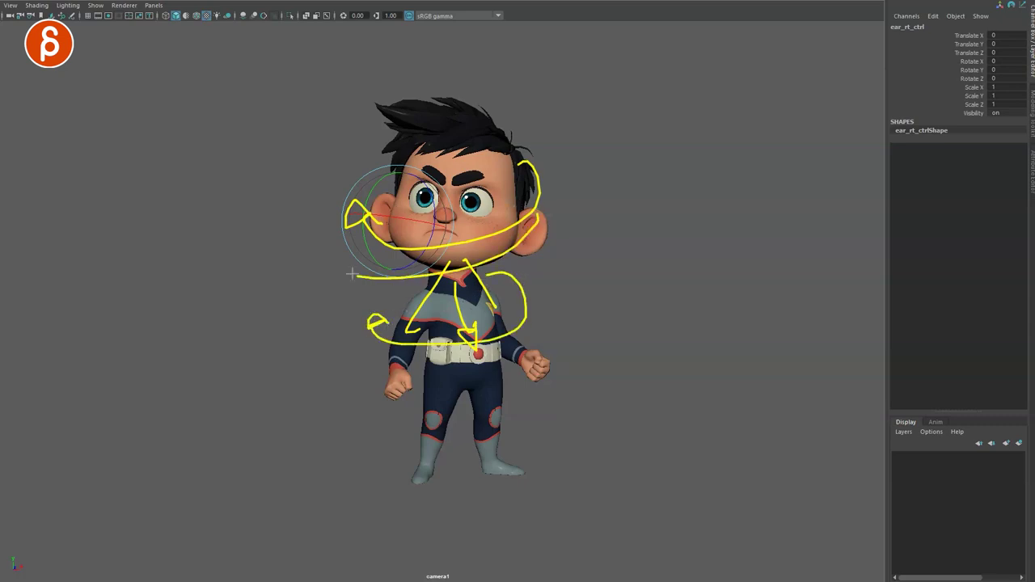
pyautogui.moveTo(496, 297)
pyautogui.mouseDown()
pyautogui.moveTo(418, 322)
pyautogui.moveTo(553, 379)
pyautogui.mouseUp()
pyautogui.press('Escape')
# Flip between neighbouring key poses of the turn and play it back to compare the head and body movement
pyautogui.press('.')
pyautogui.press('.')
pyautogui.press(',')
pyautogui.press(',')
pyautogui.press('.')
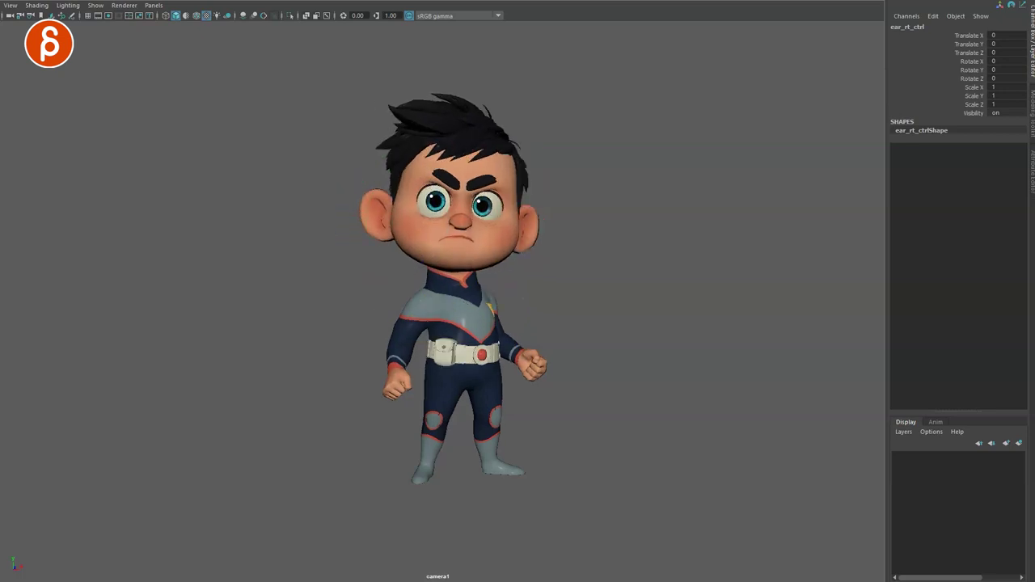
pyautogui.press(',')
pyautogui.press('.')
pyautogui.press(',')
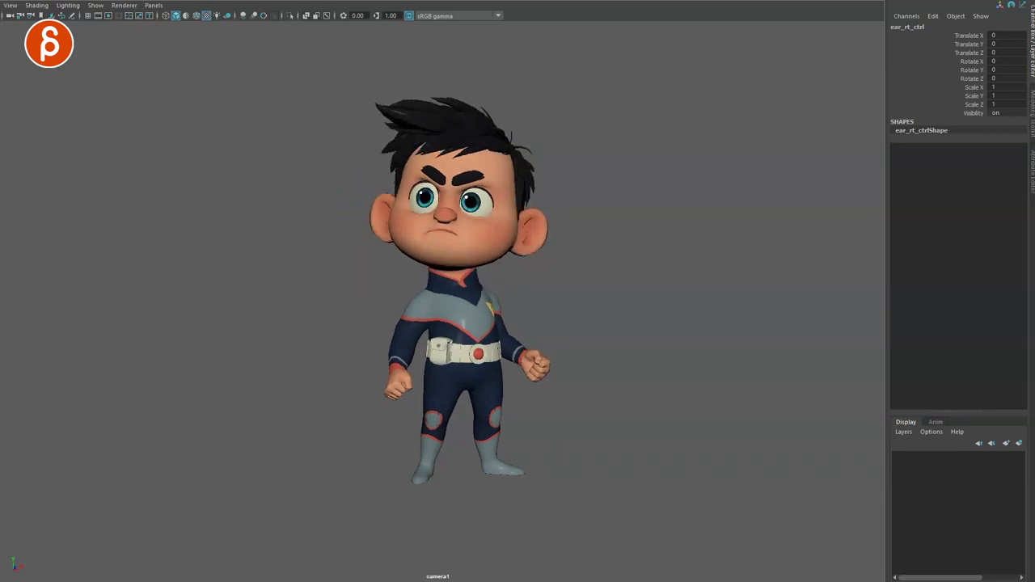
pyautogui.press('.')
pyautogui.press('e')
pyautogui.hotkey('alt', 'v')
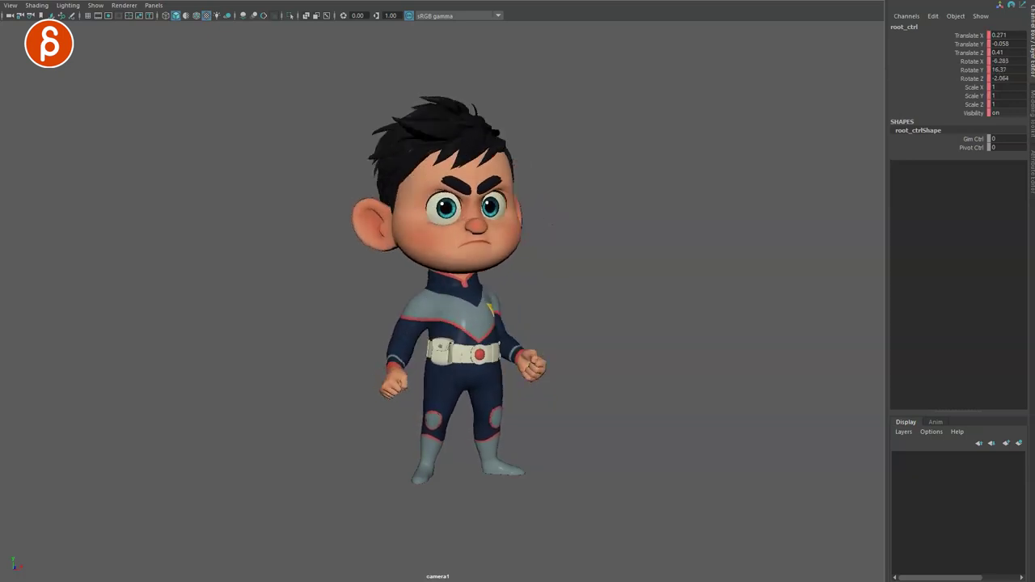
# Switch to the zootopia_test_elbows.mp4 reference clip and play it from the start
pyautogui.moveTo(0, 142); pyautogui.dragTo(481, 11)
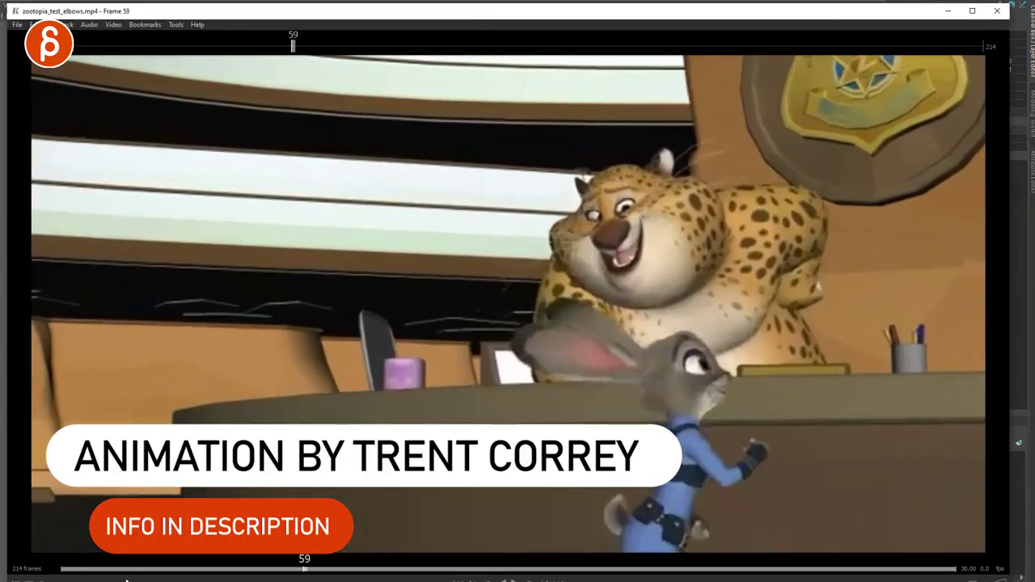
pyautogui.moveTo(106, 571); pyautogui.dragTo(62, 571)
pyautogui.press('space')
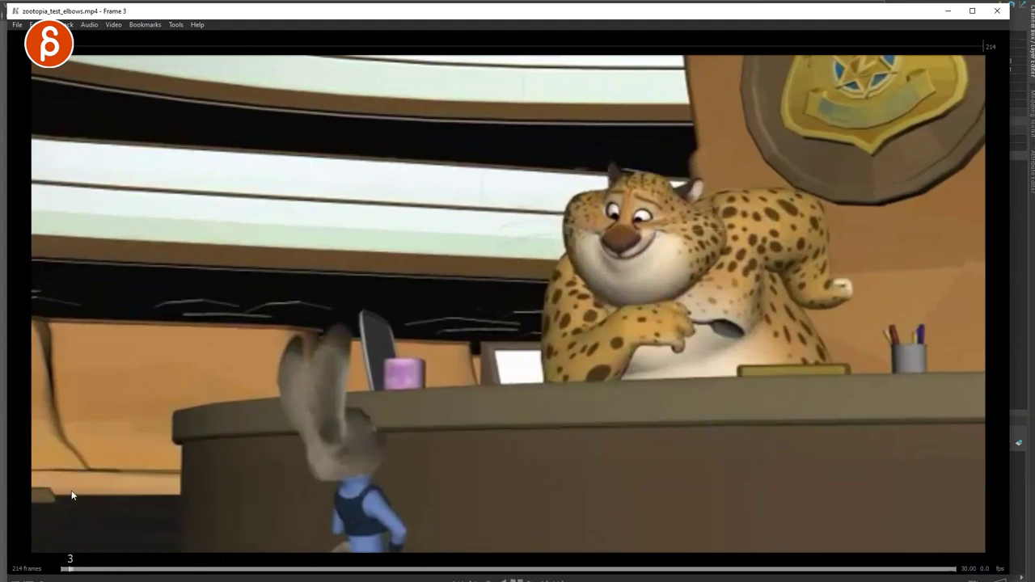
pyautogui.press('End')
pyautogui.moveTo(79, 574)
pyautogui.mouseDown()
pyautogui.moveTo(152, 577)
pyautogui.moveTo(70, 575)
pyautogui.mouseUp()
# Enable drawing on frame 5 of the clip and mark the cheetah's head and front forearm with yellow strokes
pyautogui.press('Right')
pyautogui.press('Right')
pyautogui.press('Right')
pyautogui.press('d')
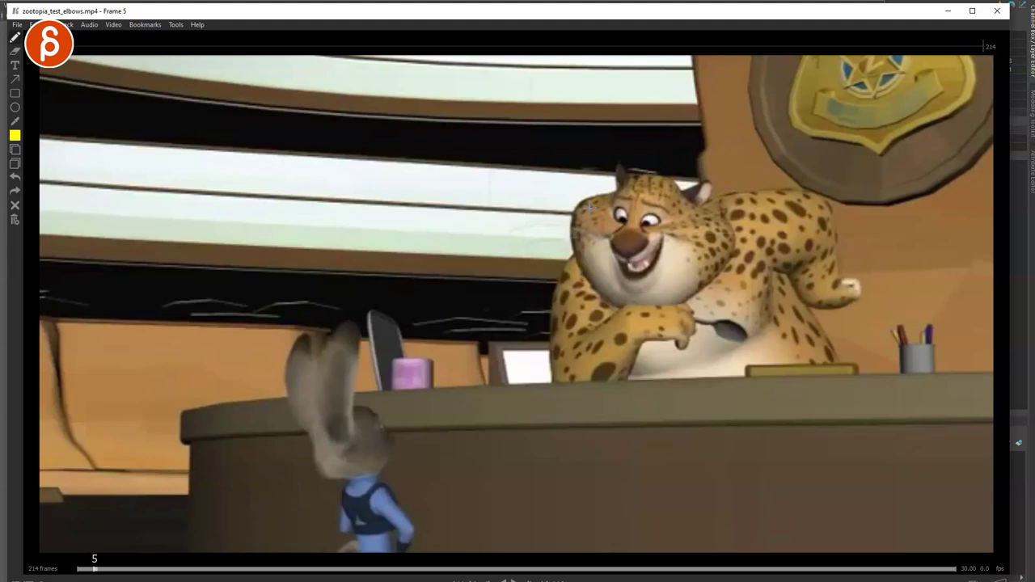
pyautogui.moveTo(598, 187); pyautogui.dragTo(676, 184)
pyautogui.moveTo(686, 338); pyautogui.dragTo(624, 342)
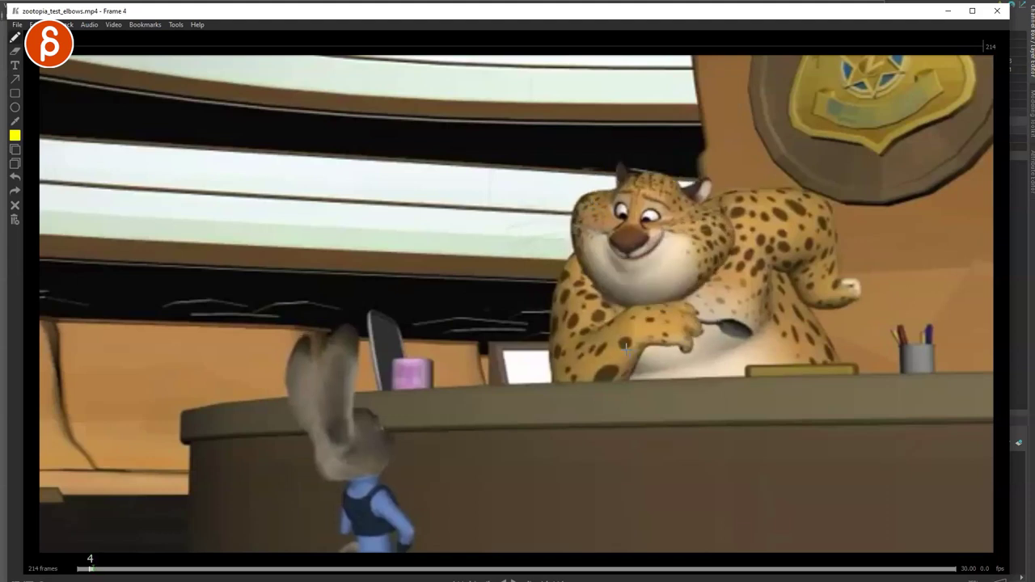
# Advance the clip to about frame 8 and mark the cheetah's rear forearm with a yellow stroke
pyautogui.press('Right')
pyautogui.press('Right')
pyautogui.press('Right')
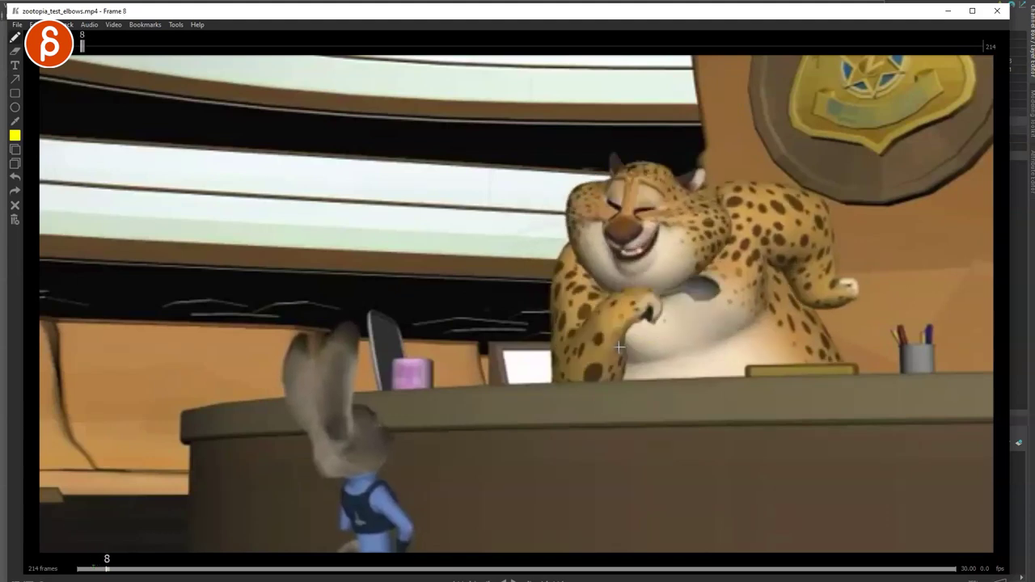
pyautogui.press('Left')
pyautogui.press('Right')
pyautogui.moveTo(799, 285); pyautogui.dragTo(880, 275)
# Step through the clip to frame 56 to examine how the cheetah's elbows and arms move with the body
pyautogui.press('Left')
pyautogui.press('Right')
pyautogui.press('Right')
pyautogui.press('Right')
pyautogui.press('Right')
pyautogui.press('Right')
pyautogui.press('Right')
pyautogui.press('Right')
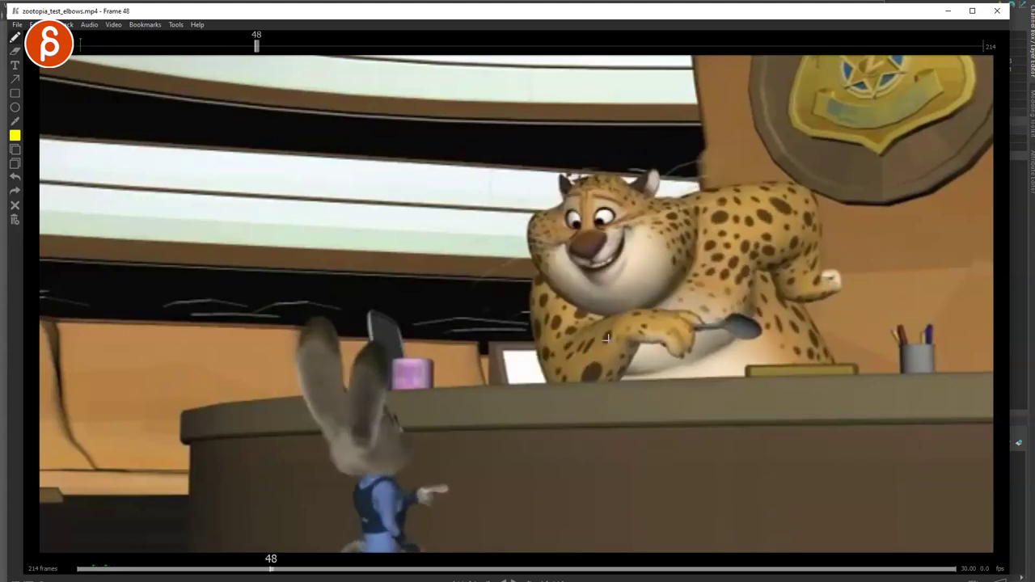
pyautogui.press('Right')
pyautogui.press('Right')
pyautogui.press('Right')
pyautogui.press('Right')
pyautogui.press('Right')
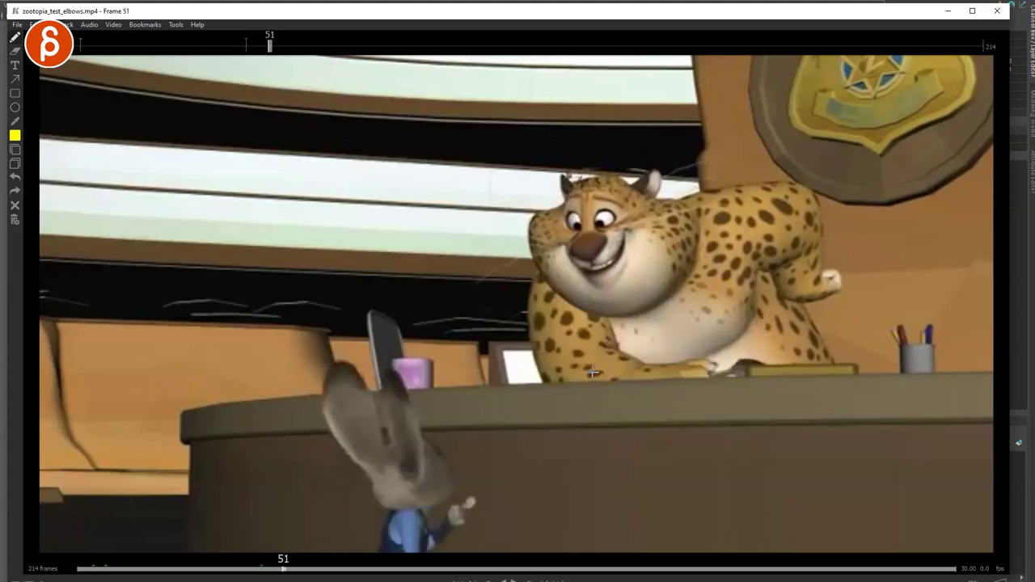
pyautogui.press('Right')
pyautogui.press('Right')
pyautogui.press('Right')
pyautogui.press('Right')
pyautogui.press('Right')
pyautogui.press('Right')
pyautogui.press('Right')
pyautogui.press('Right')
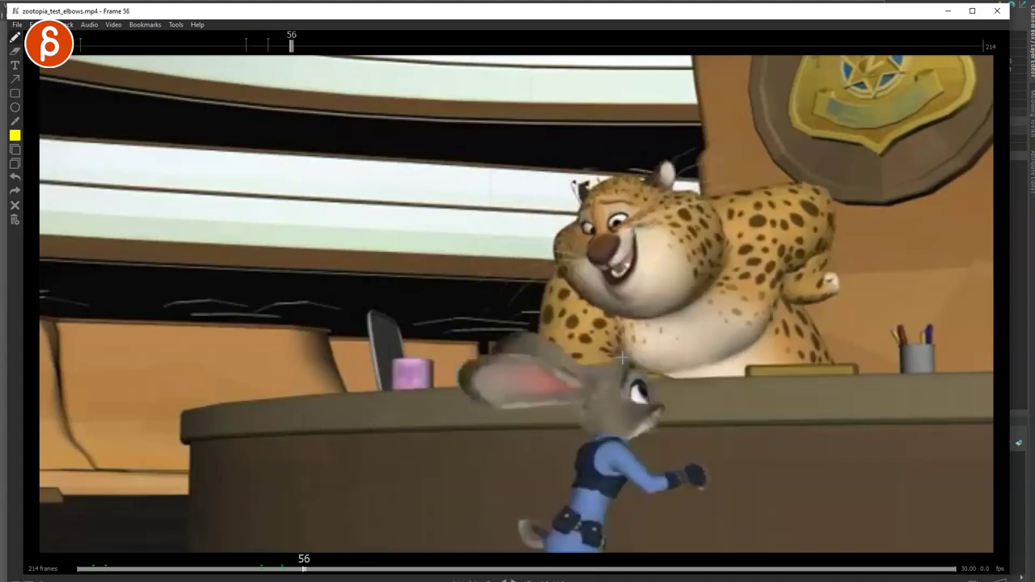
# Step through the clip up to frame 74 to examine how the cheetah's head, torso and arms turn together
pyautogui.press('Left')
pyautogui.press('Left')
pyautogui.press('Left')
pyautogui.press('Left')
pyautogui.press('Left')
pyautogui.press('Right')
pyautogui.press('Right')
pyautogui.press('Right')
pyautogui.press('Right')
pyautogui.press('Right')
pyautogui.press('Right')
pyautogui.press('Right')
pyautogui.press('Right')
pyautogui.press('Right')
pyautogui.press('Right')
pyautogui.press('Right')
pyautogui.press('Right')
pyautogui.press('Right')
pyautogui.press('Right')
pyautogui.press('Right')
pyautogui.press('Right')
pyautogui.press('Right')
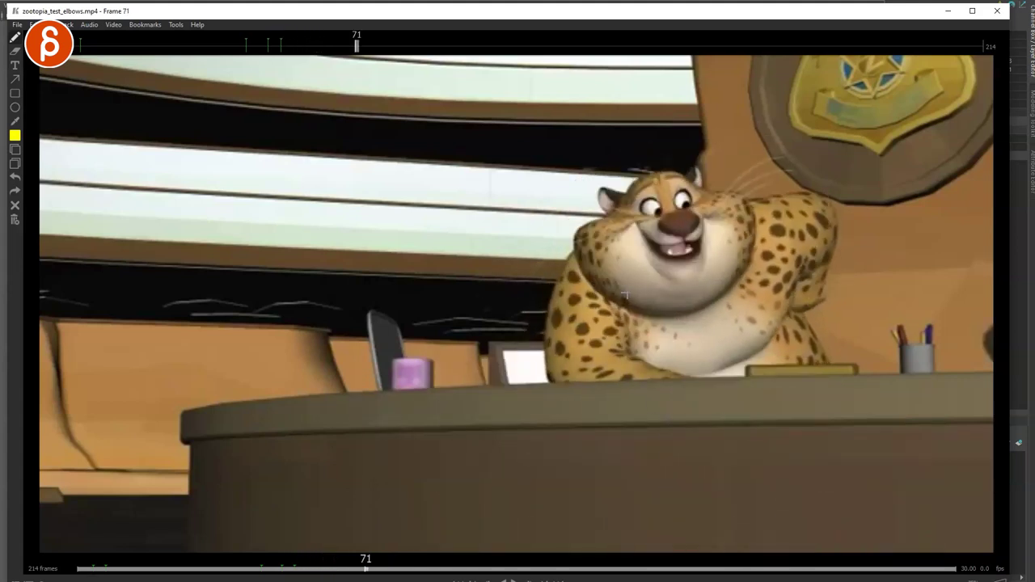
pyautogui.press('Right')
pyautogui.press('Left')
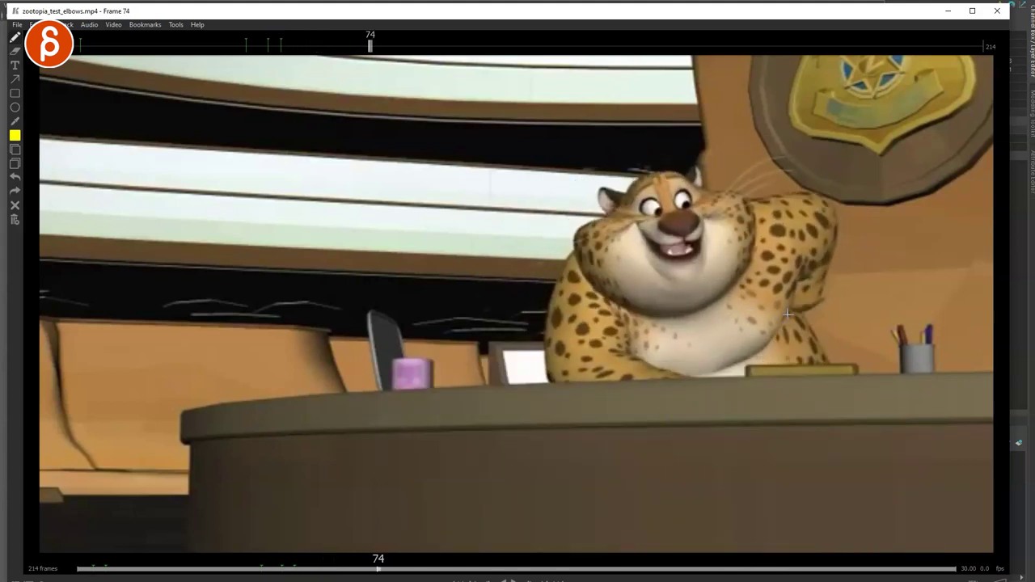
# On frame 74, outline the cheetah's raised arm and side, then mark the opposite side and the head with yellow strokes
pyautogui.moveTo(819, 344); pyautogui.dragTo(826, 362)
pyautogui.press('Right')
pyautogui.press('Left')
pyautogui.moveTo(543, 330); pyautogui.dragTo(541, 322)
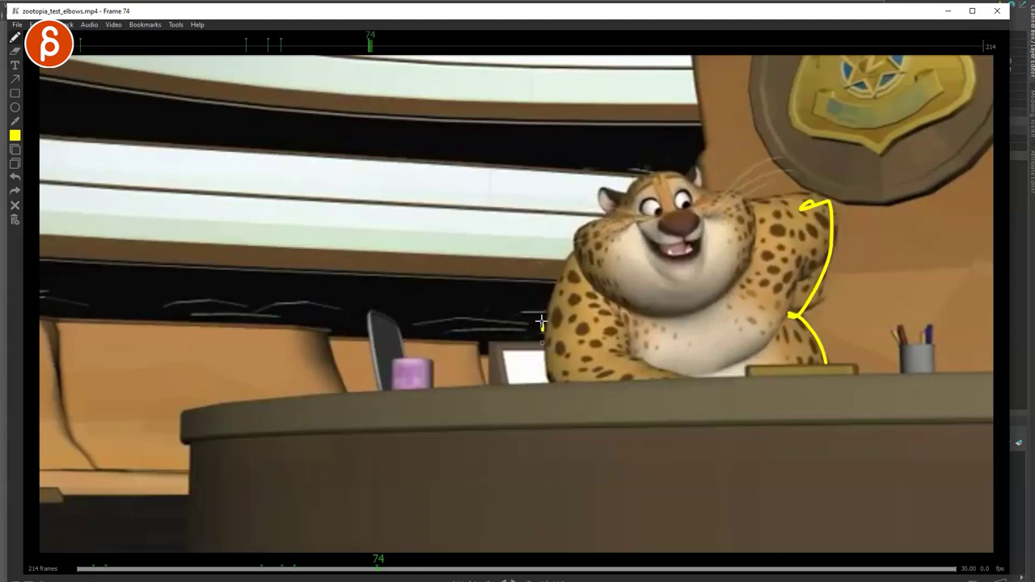
pyautogui.press('Right')
pyautogui.press('Left')
pyautogui.press('Right')
pyautogui.press('Left')
pyautogui.moveTo(643, 192); pyautogui.dragTo(688, 170)
# Step through the clip from frame 75 to frame 94 to examine the cheetah's arms, elbows and head
pyautogui.press('Right')
pyautogui.press('Right')
pyautogui.press('Right')
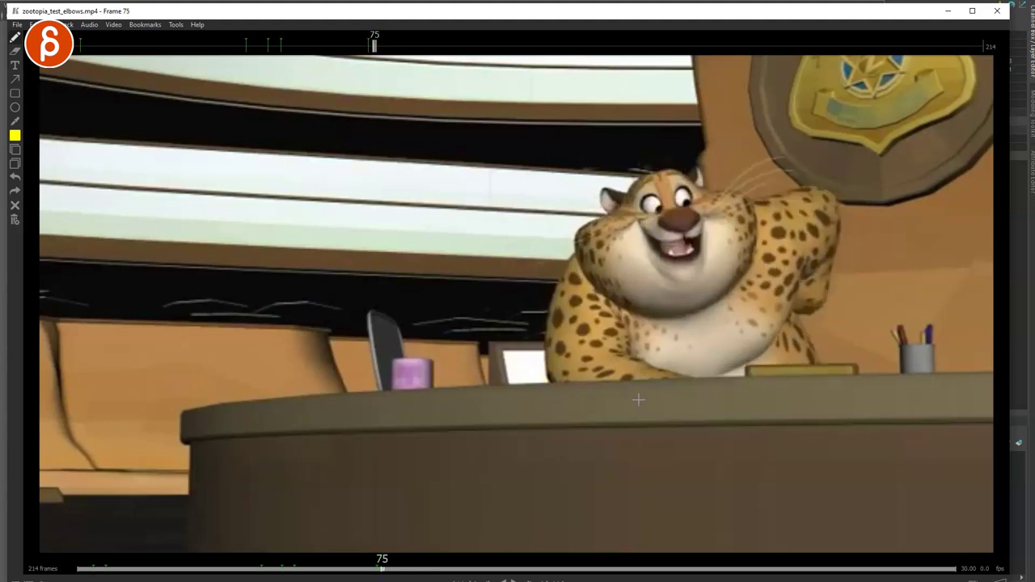
pyautogui.press('Right')
pyautogui.press('Right')
pyautogui.press('Right')
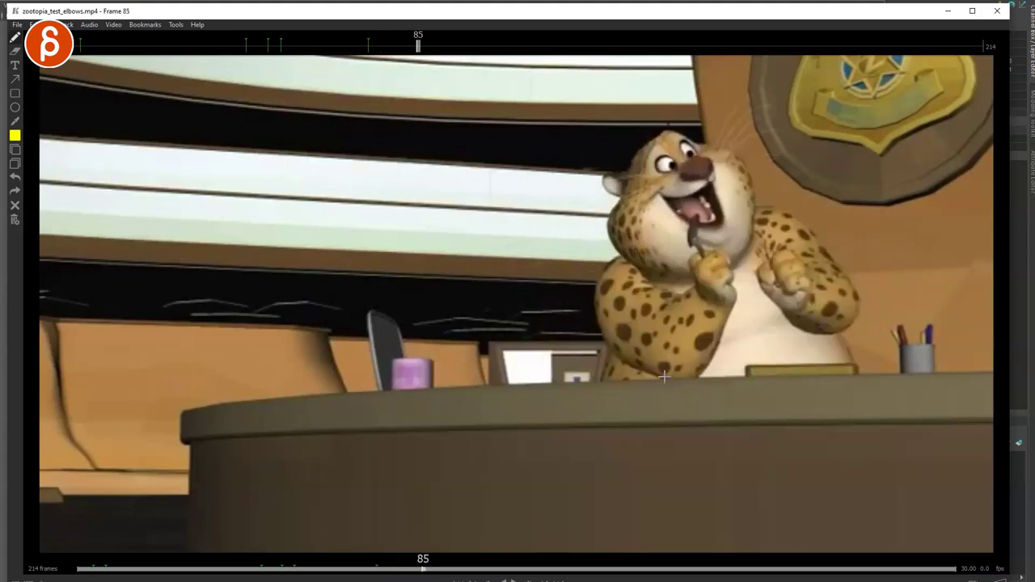
pyautogui.press('Right')
pyautogui.press('Right')
pyautogui.press('Right')
pyautogui.press('Right')
pyautogui.press('Right')
pyautogui.press('Right')
pyautogui.press('Right')
pyautogui.press('Right')
pyautogui.press('Left')
pyautogui.press('Left')
pyautogui.press('Left')
pyautogui.press('Right')
pyautogui.press('Left')
pyautogui.press('Right')
pyautogui.press('Right')
pyautogui.press('Right')
pyautogui.press('Right')
pyautogui.press('Right')
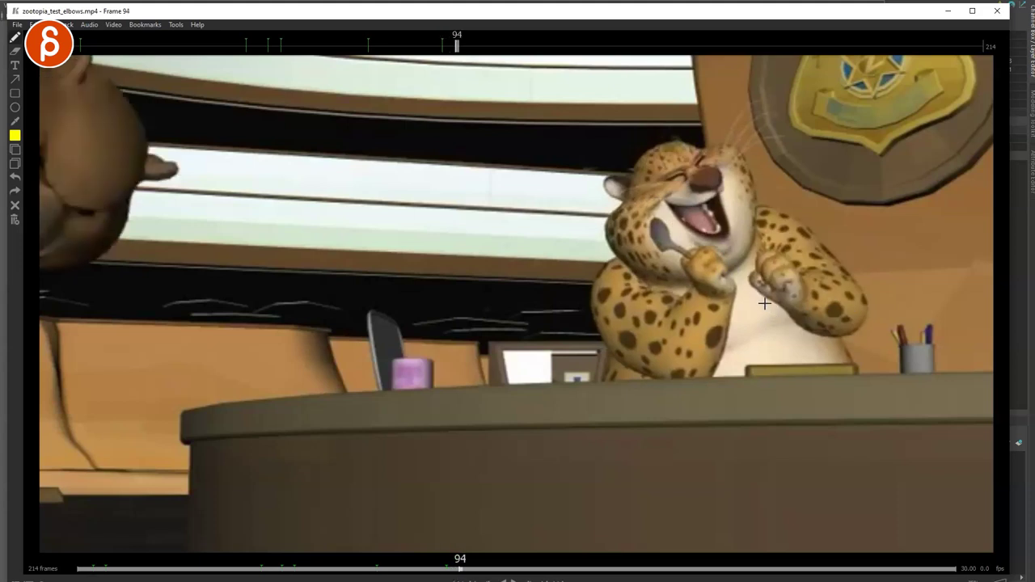
# Step back and forth around frame 92 to compare the cheetah's hands and head between neighbouring frames
pyautogui.press('Left')
pyautogui.press('Left')
pyautogui.press('Left')
pyautogui.press('Left')
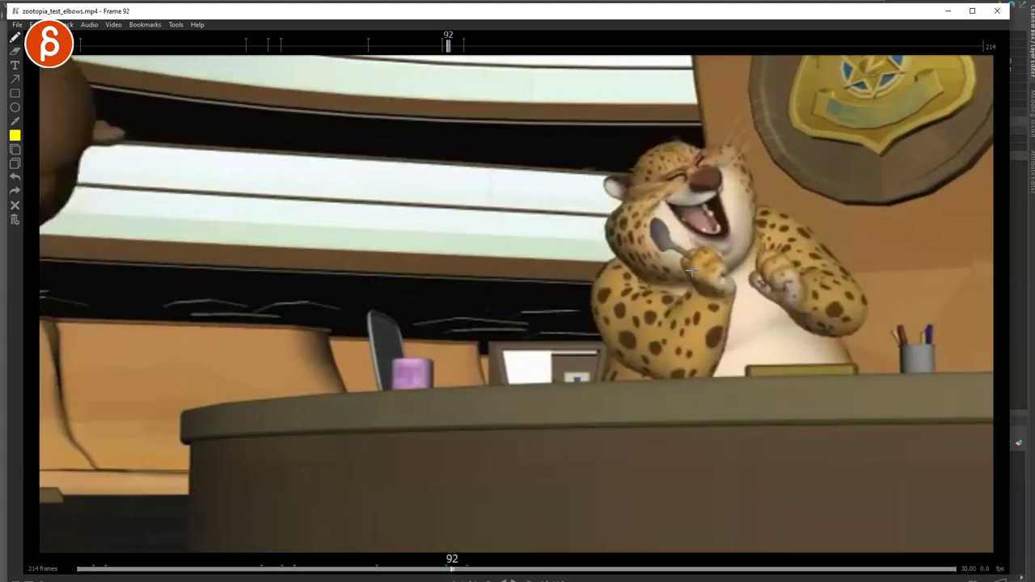
pyautogui.press('Right')
pyautogui.press('Right')
pyautogui.press('Right')
pyautogui.press('Left')
pyautogui.press('Left')
pyautogui.press('Left')
pyautogui.press('Left')
pyautogui.press('Left')
pyautogui.press('Right')
pyautogui.press('Left')
pyautogui.press('Right')
pyautogui.press('Left')
pyautogui.press('Right')
# Mark the cheetah's face with a yellow stroke near frame 92 and advance the clip to frame 97
pyautogui.moveTo(663, 176); pyautogui.dragTo(752, 237)
pyautogui.press('Left')
pyautogui.press('Right')
pyautogui.press('Right')
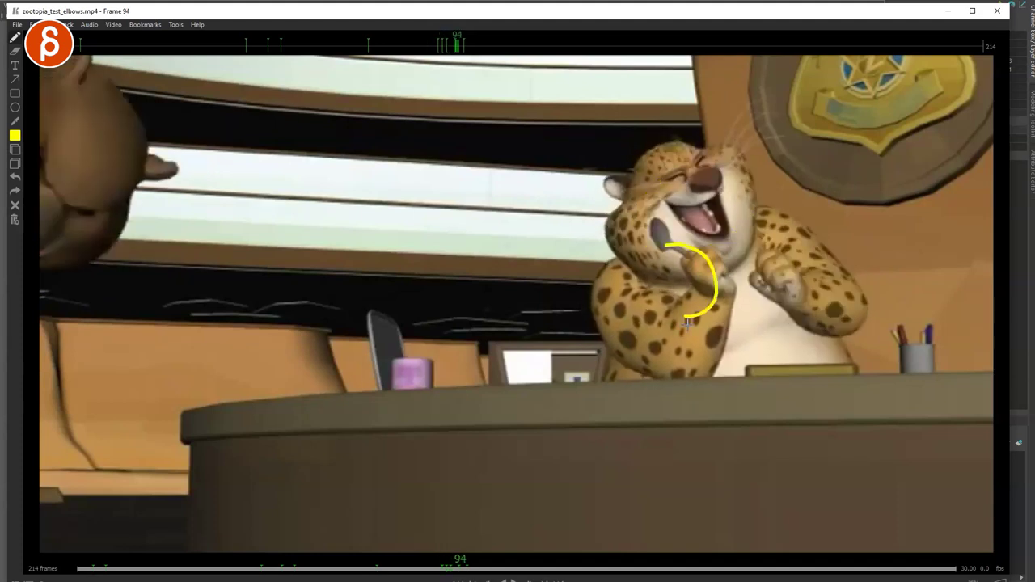
pyautogui.press('Right')
pyautogui.press('Right')
pyautogui.press('Right')
pyautogui.press('Right')
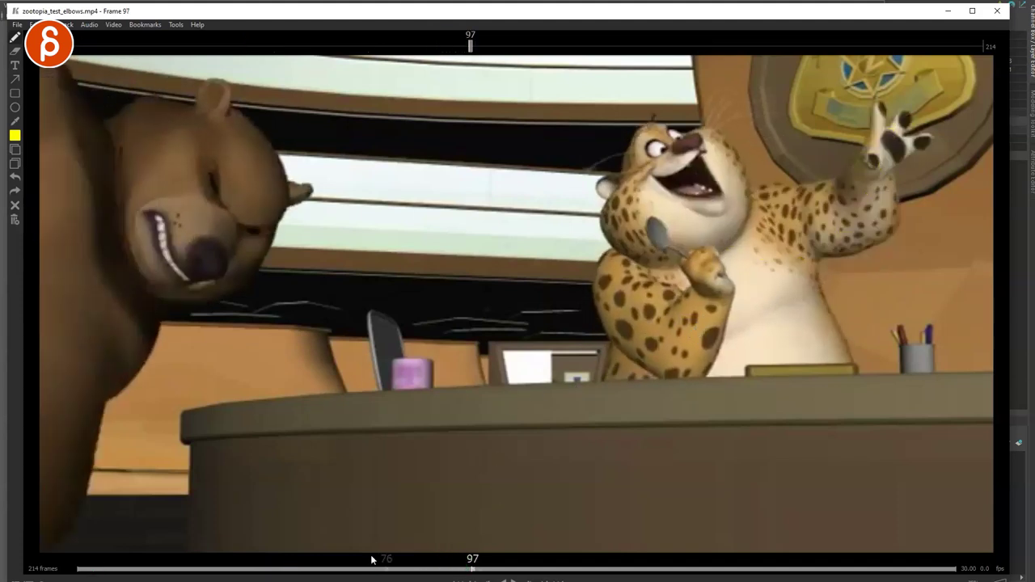
# Replay the clip from near its start and step through the frames around 178 to 187 to examine the cheetah's arms
pyautogui.moveTo(438, 565); pyautogui.dragTo(141, 573)
pyautogui.press('space')
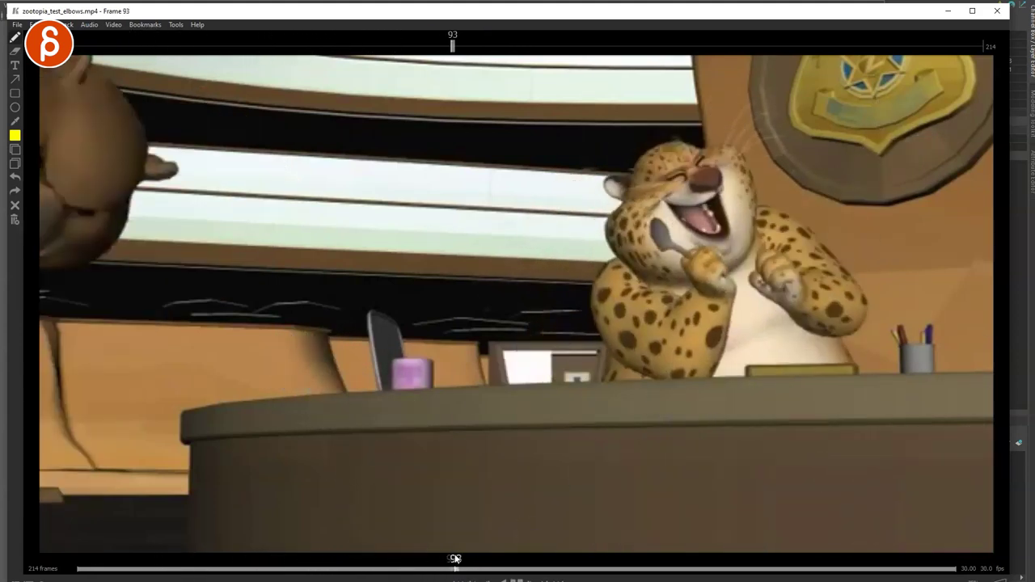
pyautogui.press('space')
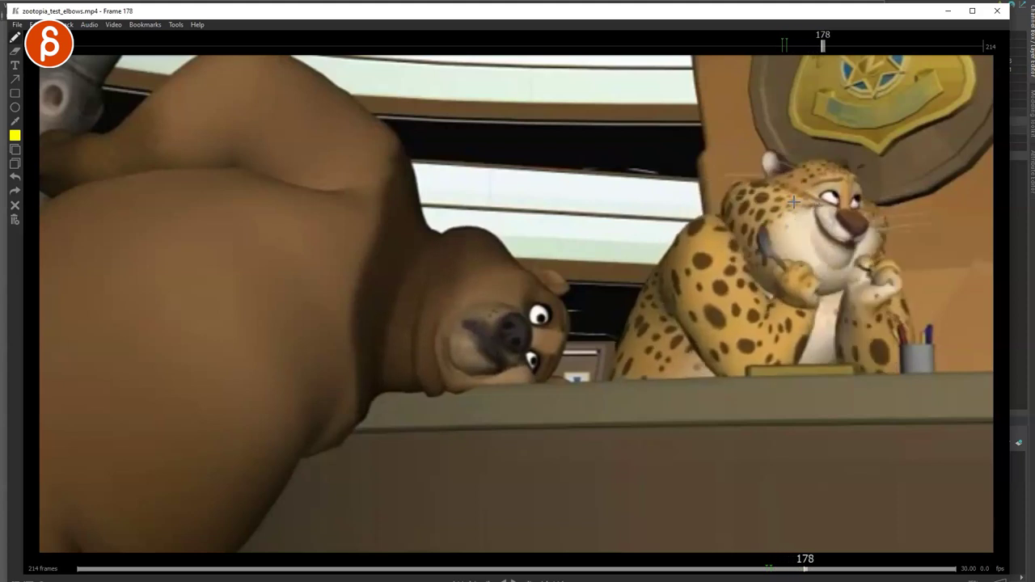
pyautogui.press('Right')
pyautogui.press('Right')
pyautogui.press('Left')
pyautogui.press('Left')
pyautogui.press('Right')
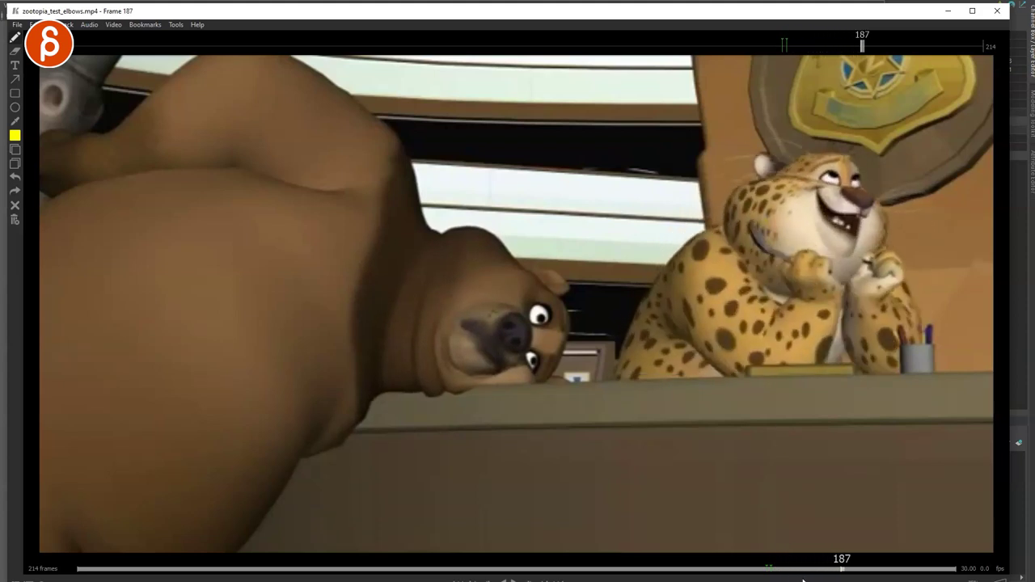
# Scrub back through the clip to review the cheetah's poses around frames 100, 37 and 48
pyautogui.moveTo(906, 558); pyautogui.dragTo(477, 558)
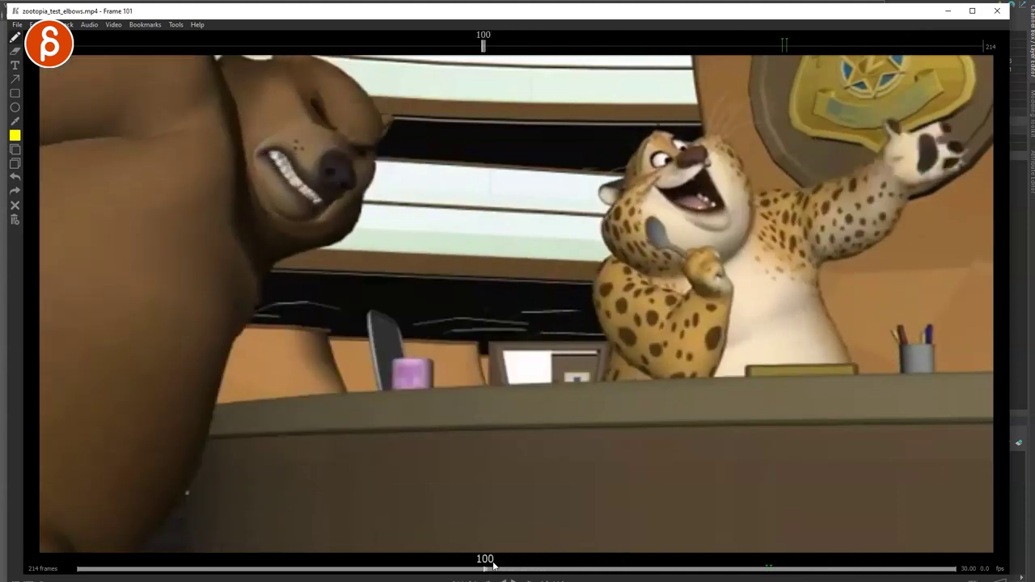
pyautogui.click(111, 568)
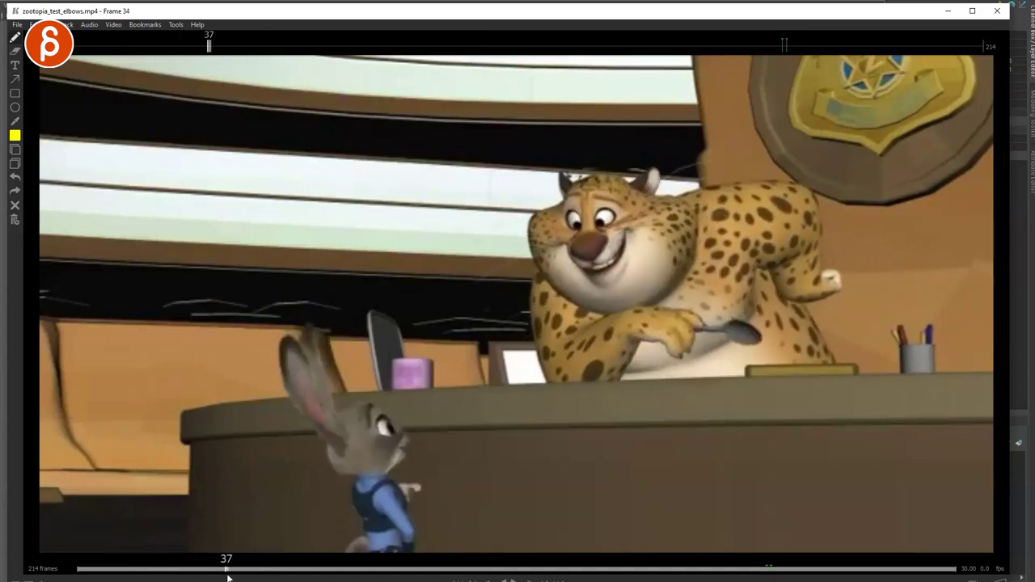
pyautogui.moveTo(366, 577); pyautogui.dragTo(271, 567)
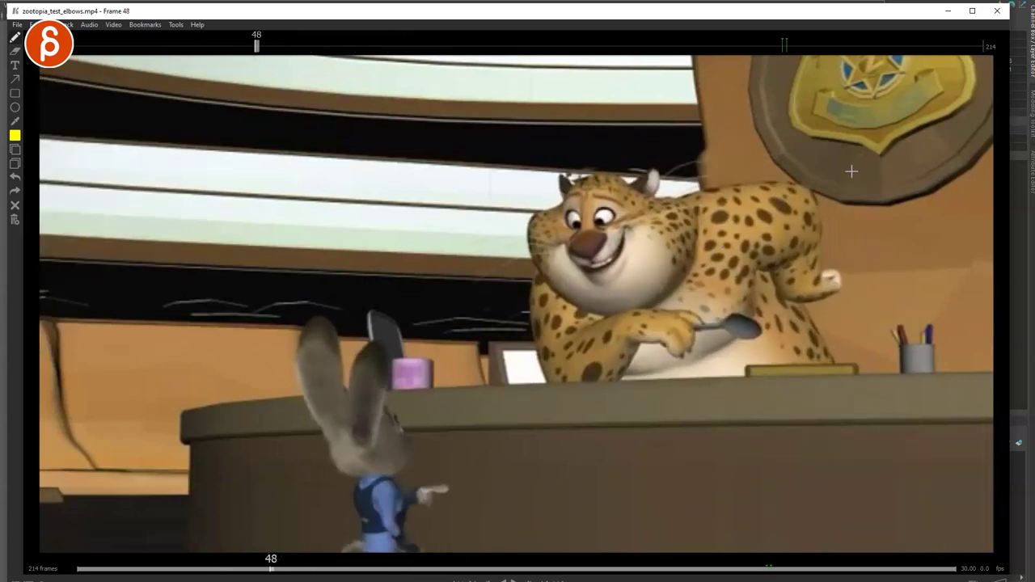
pyautogui.moveTo(324, 570); pyautogui.dragTo(358, 571)
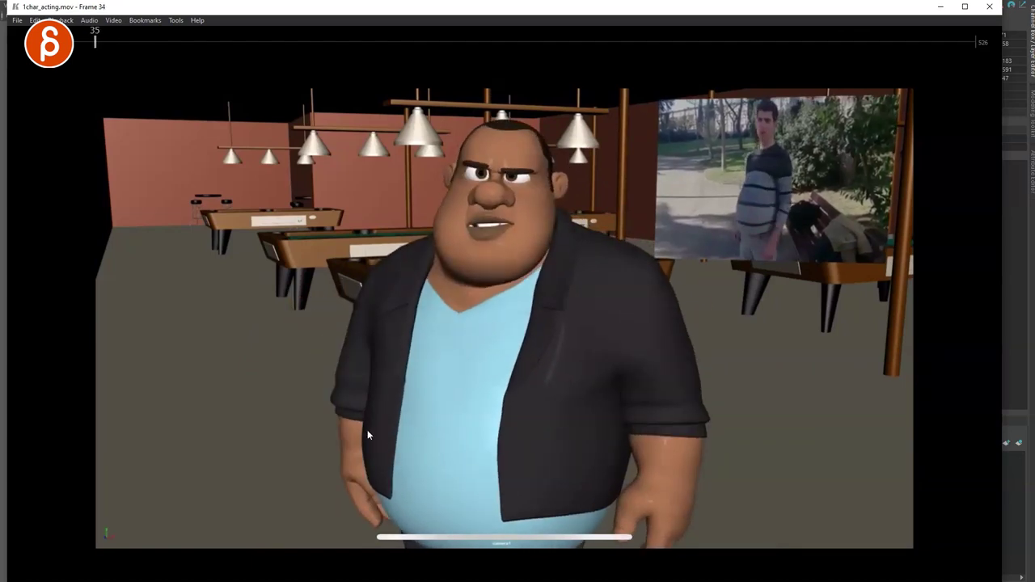
# Enable drawing on 1char_acting.mov and step through the frames around 107 to examine the character's head, torso and arms
pyautogui.press('F10')
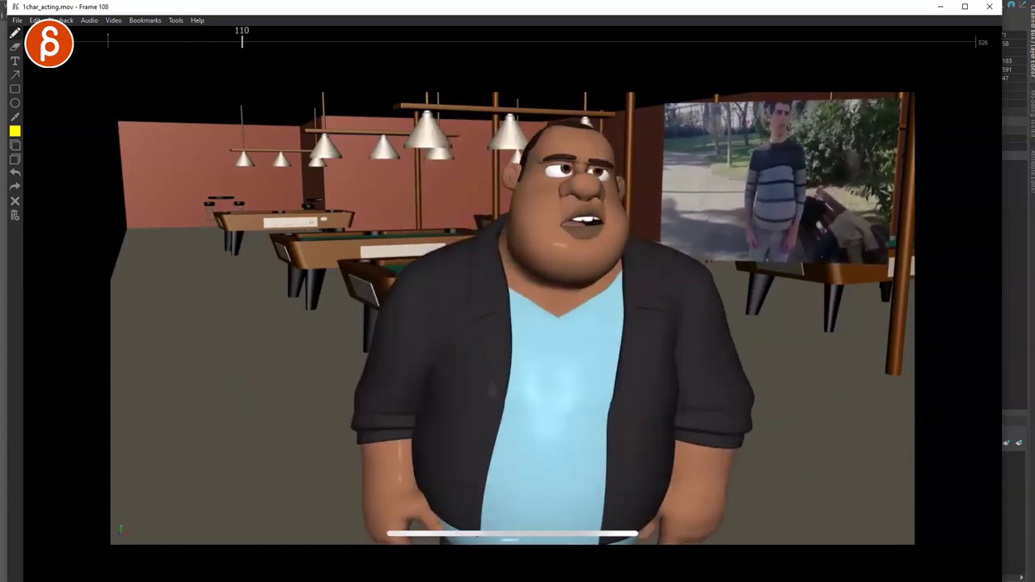
pyautogui.press('Right')
pyautogui.press('Right')
pyautogui.press('Right')
pyautogui.press('Left')
pyautogui.press('Left')
pyautogui.press('Left')
pyautogui.press('Left')
pyautogui.press('Left')
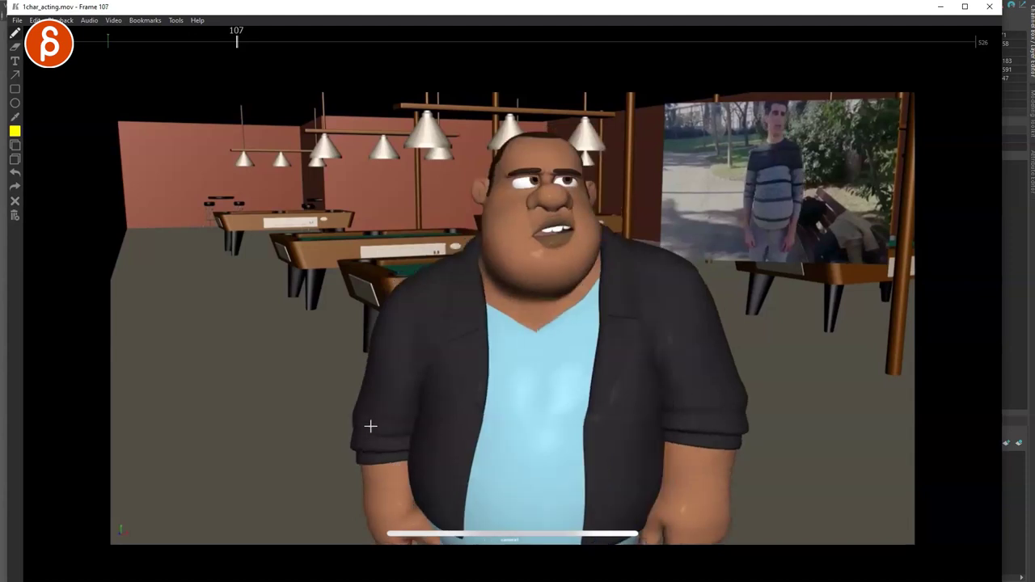
pyautogui.press('Right')
pyautogui.press('Right')
pyautogui.press('Right')
pyautogui.press('Right')
pyautogui.press('Right')
pyautogui.press('Right')
pyautogui.press('Right')
pyautogui.press('Right')
pyautogui.press('Right')
pyautogui.press('Right')
pyautogui.press('Right')
pyautogui.press('Right')
pyautogui.press('Right')
pyautogui.press('Right')
pyautogui.press('Right')
pyautogui.press('Right')
pyautogui.press('Right')
pyautogui.press('Right')
pyautogui.press('Right')
pyautogui.press('Right')
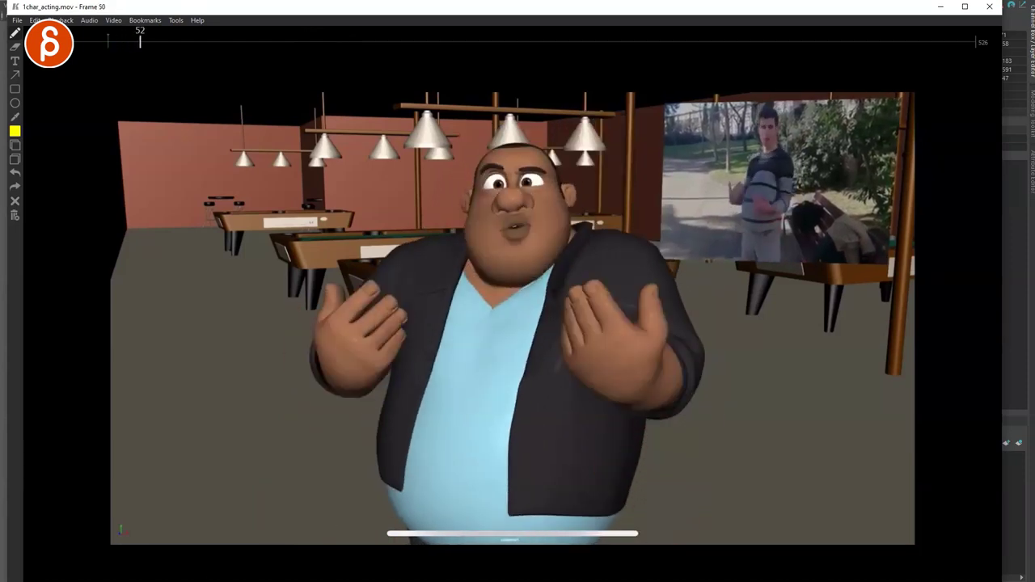
pyautogui.moveTo(140, 42)
pyautogui.mouseDown()
pyautogui.moveTo(158, 42)
pyautogui.moveTo(116, 42)
pyautogui.moveTo(144, 42)
pyautogui.mouseUp()
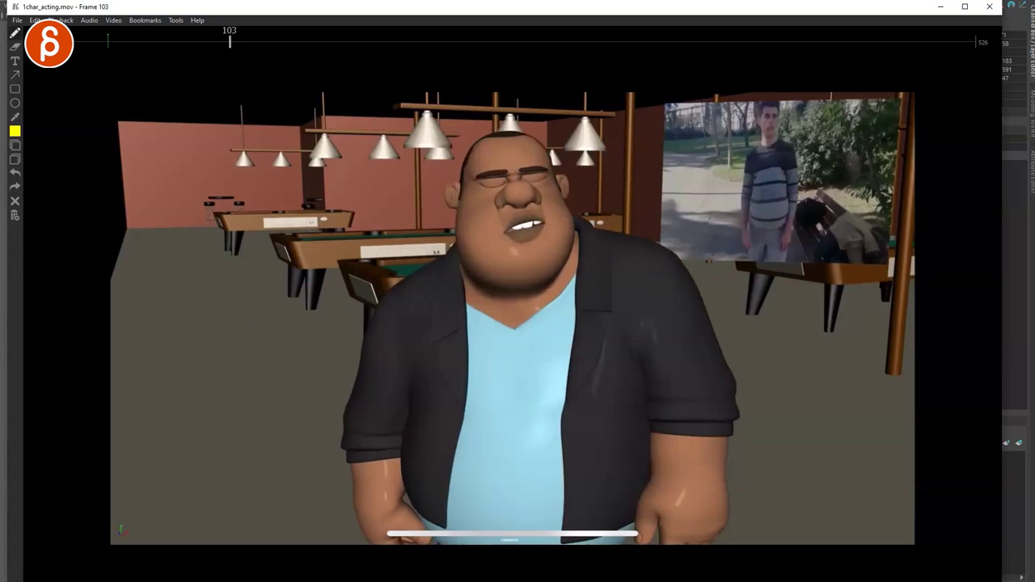
# Bring up RPReplay_Final1587138299.mov, enlarge its window and rewind the clip to the start
pyautogui.moveTo(0, 23); pyautogui.dragTo(474, 17)
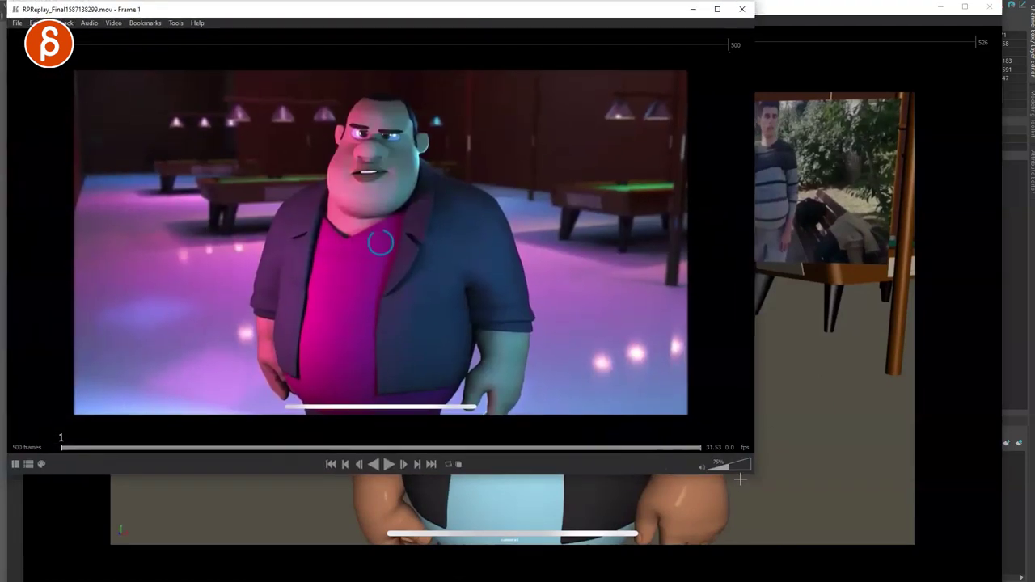
pyautogui.moveTo(754, 475); pyautogui.dragTo(1008, 581)
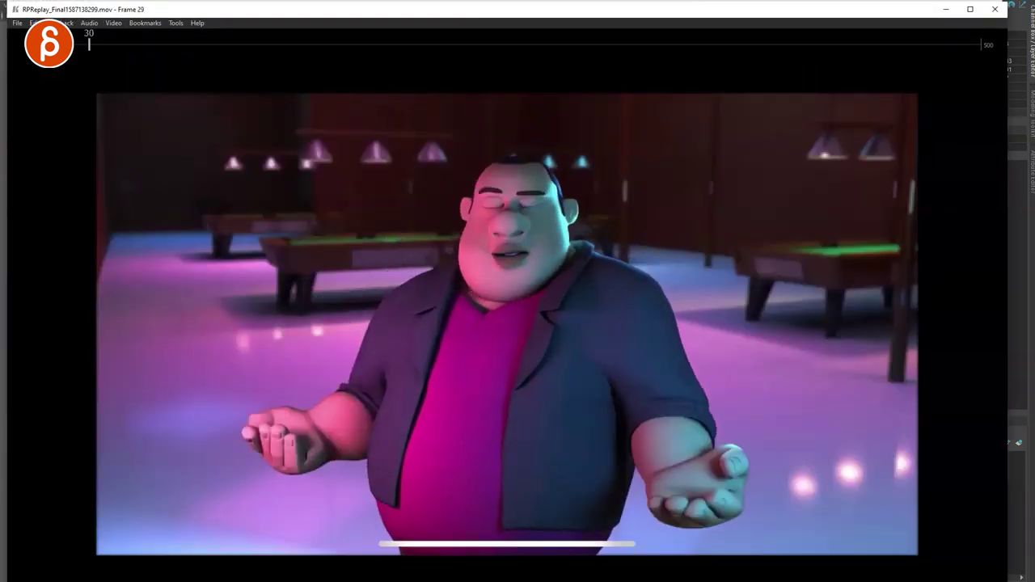
pyautogui.moveTo(194, 44); pyautogui.dragTo(42, 44)
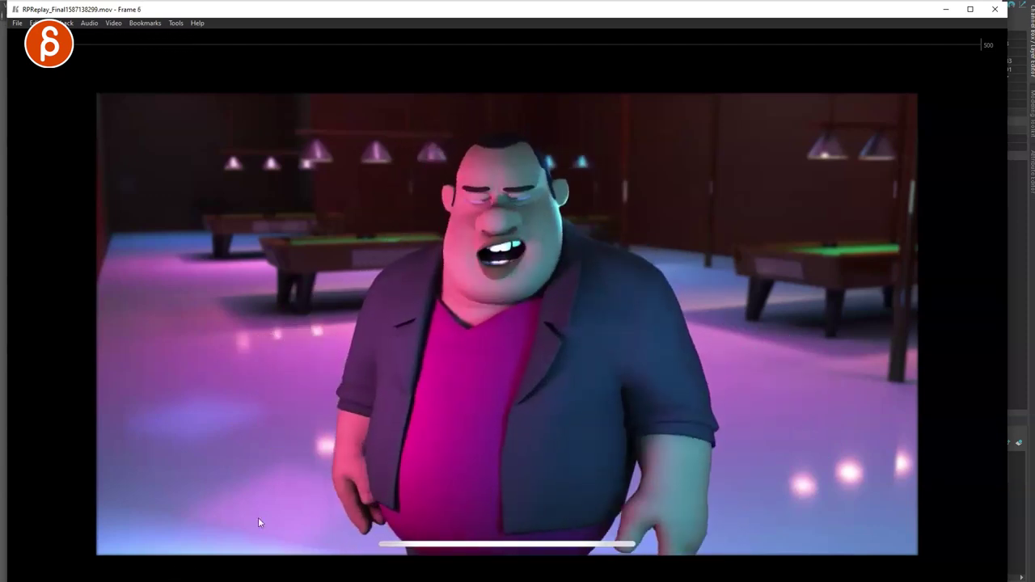
# Enable drawing on the rendered clip and mark the character's raised hand and forearm with a yellow stroke just before frame 50
pyautogui.press('d')
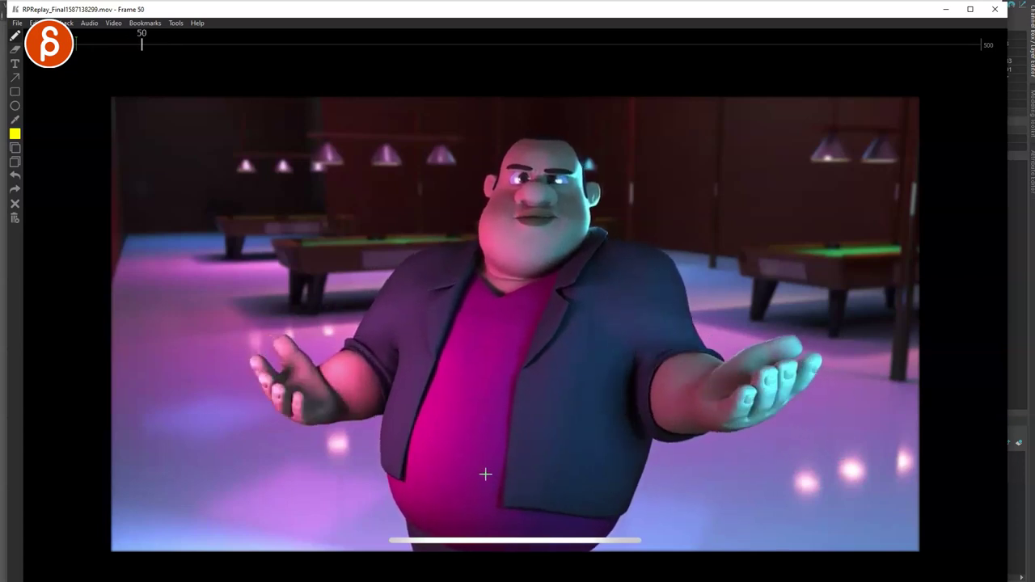
pyautogui.press('Left')
pyautogui.press('Left')
pyautogui.press('Left')
pyautogui.moveTo(253, 381); pyautogui.dragTo(354, 355)
pyautogui.press('Right')
pyautogui.press('Right')
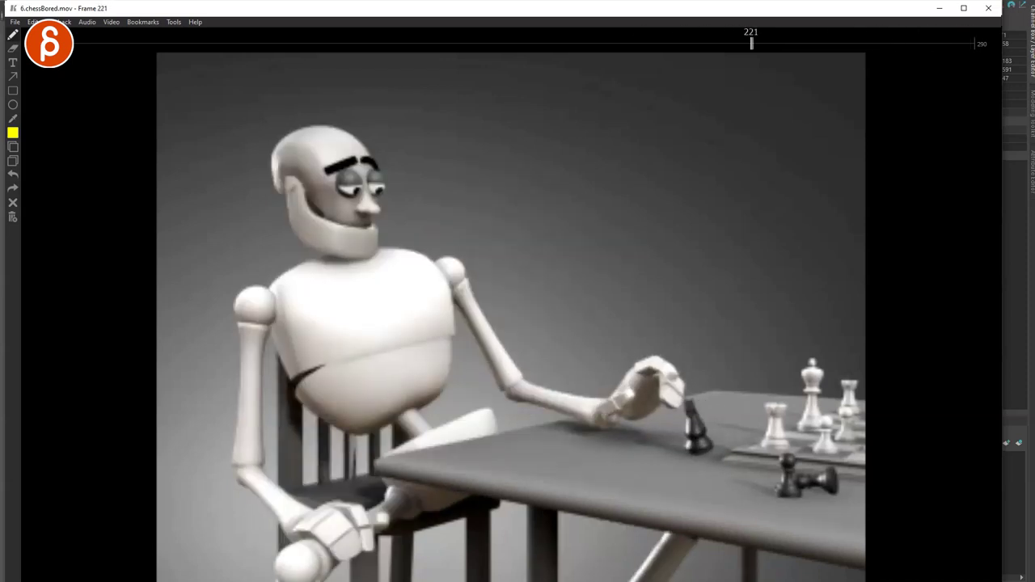
# Move through 6.chessBored.mov from frame 221 to about frame 258 to examine the robot's hand and arm movement
pyautogui.moveTo(723, 405); pyautogui.dragTo(582, 402, button='middle')
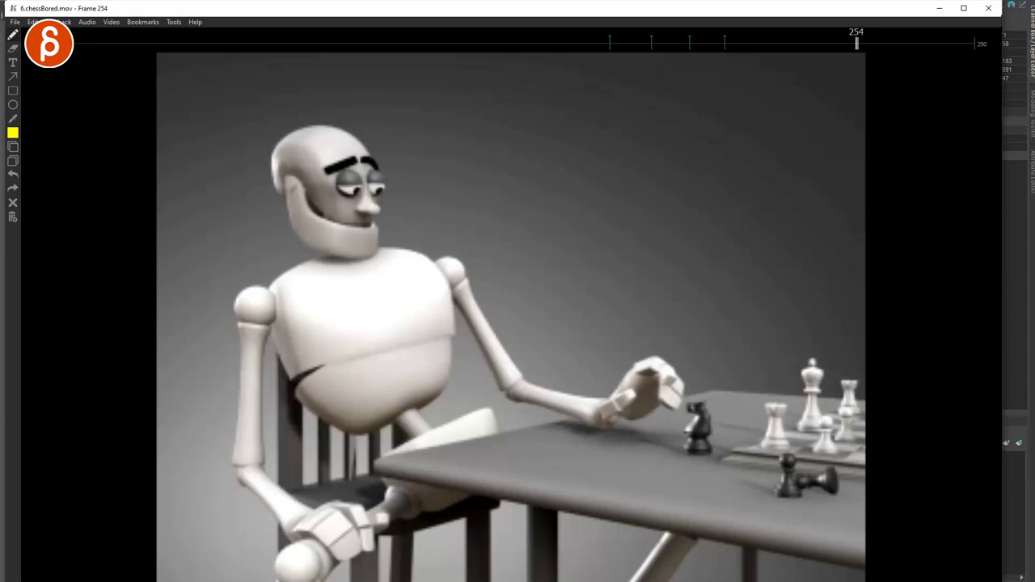
pyautogui.press('Right')
pyautogui.press('Right')
pyautogui.press('Left')
pyautogui.press('Left')
pyautogui.press('Left')
pyautogui.press('Left')
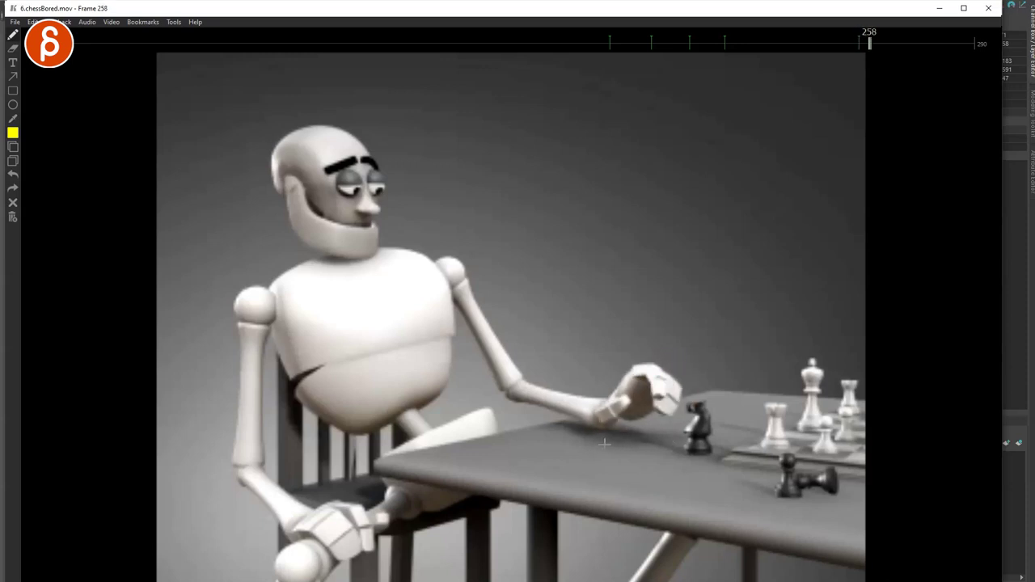
pyautogui.press('Right')
pyautogui.press('Right')
# Mark the seated robot's body and its hand on the table with yellow strokes on the frames around 258
pyautogui.moveTo(458, 248); pyautogui.dragTo(323, 555)
pyautogui.press('Left')
pyautogui.press('Left')
pyautogui.press('Left')
pyautogui.moveTo(632, 354)
pyautogui.mouseDown()
pyautogui.moveTo(612, 378)
pyautogui.moveTo(648, 377)
pyautogui.mouseUp()
# Step forward to frame 263 to examine how the robot's forearm follows the hand lowering onto the table
pyautogui.press('Right')
pyautogui.press('Right')
pyautogui.press('Right')
pyautogui.press('Right')
pyautogui.press('Right')
pyautogui.press('Right')
pyautogui.press('Right')
pyautogui.press('Right')
pyautogui.press('Right')
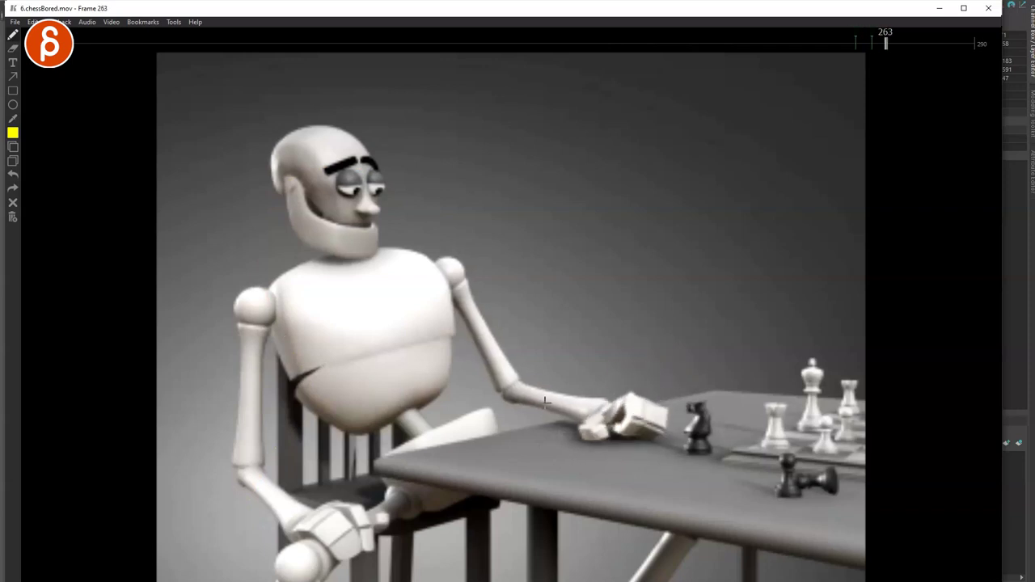
# Step forward from frame 263 to 276 to examine how the robot's hand, forearm and elbow settle on the table
pyautogui.press('Right')
pyautogui.press('Right')
pyautogui.press('Right')
pyautogui.press('Right')
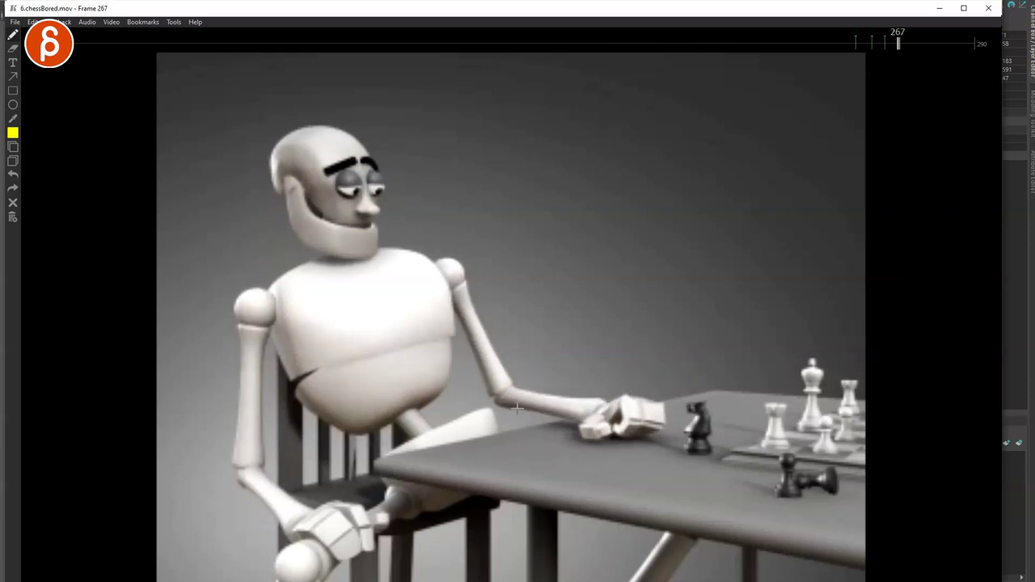
pyautogui.press('Right')
pyautogui.press('Right')
pyautogui.press('Right')
pyautogui.press('Right')
pyautogui.press('Right')
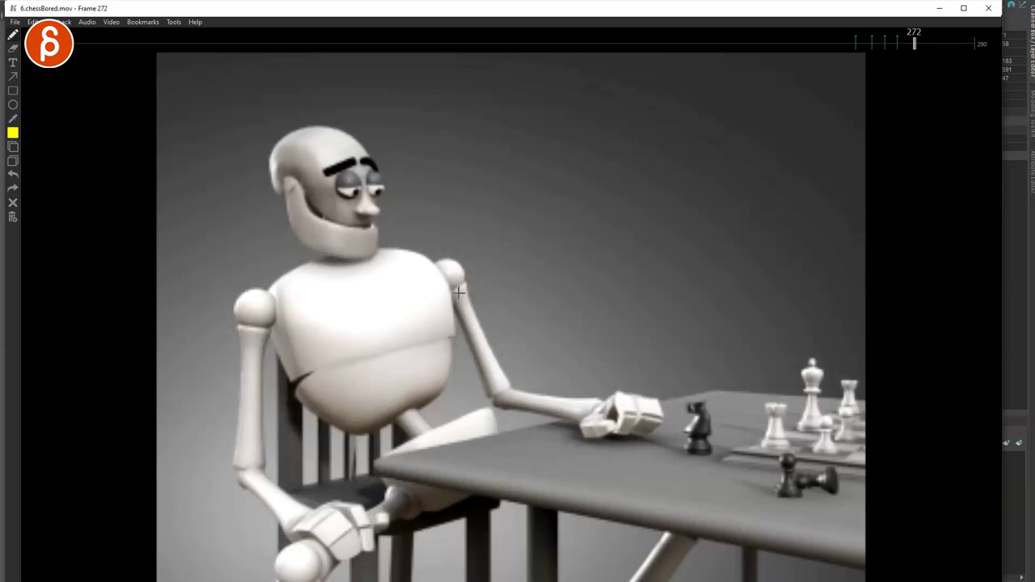
pyautogui.press('Right')
pyautogui.press('Right')
pyautogui.press('Right')
pyautogui.press('Right')
pyautogui.press('Right')
pyautogui.press('Right')
pyautogui.press('Right')
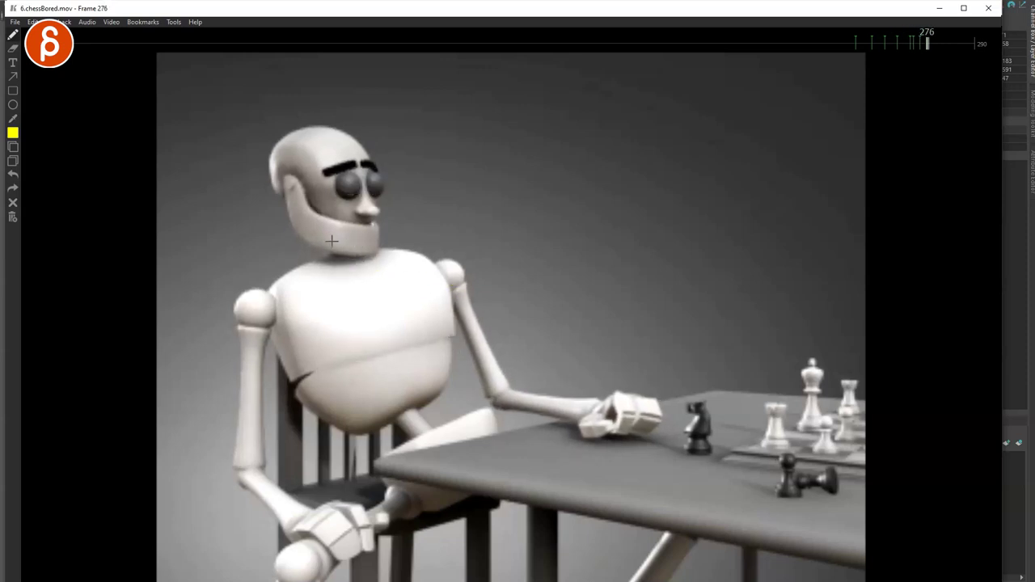
# Circle the robot's hand, elbow, chin area and eyes in yellow on frame 280, and clear the strokes
pyautogui.moveTo(316, 146); pyautogui.dragTo(292, 195)
pyautogui.press('Right')
pyautogui.moveTo(569, 399)
pyautogui.mouseDown()
pyautogui.moveTo(602, 376)
pyautogui.moveTo(609, 389)
pyautogui.mouseUp()
pyautogui.moveTo(347, 240); pyautogui.dragTo(371, 164)
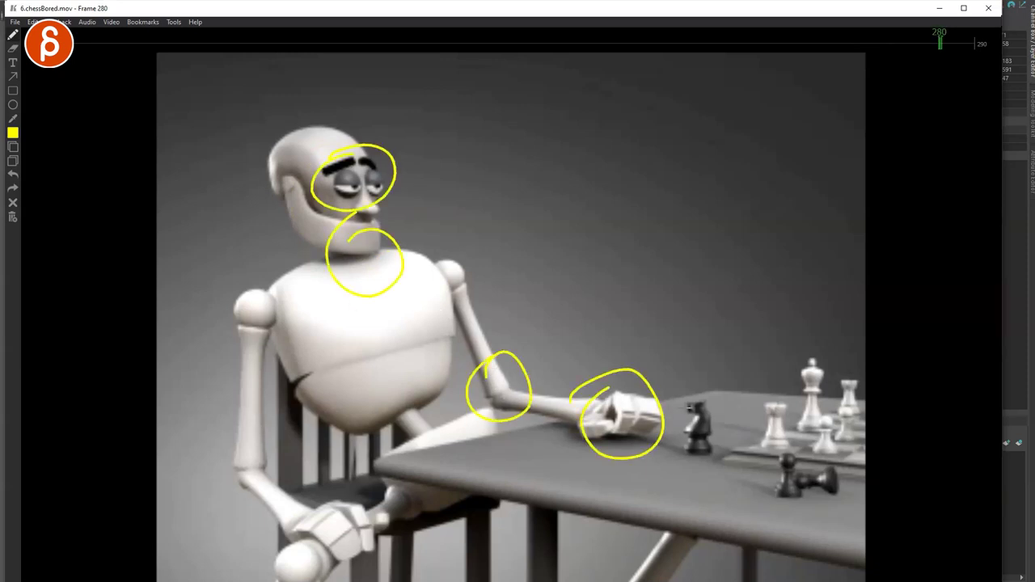
pyautogui.moveTo(485, 375); pyautogui.dragTo(358, 230)
pyautogui.moveTo(375, 140); pyautogui.dragTo(387, 168)
pyautogui.press('Delete')
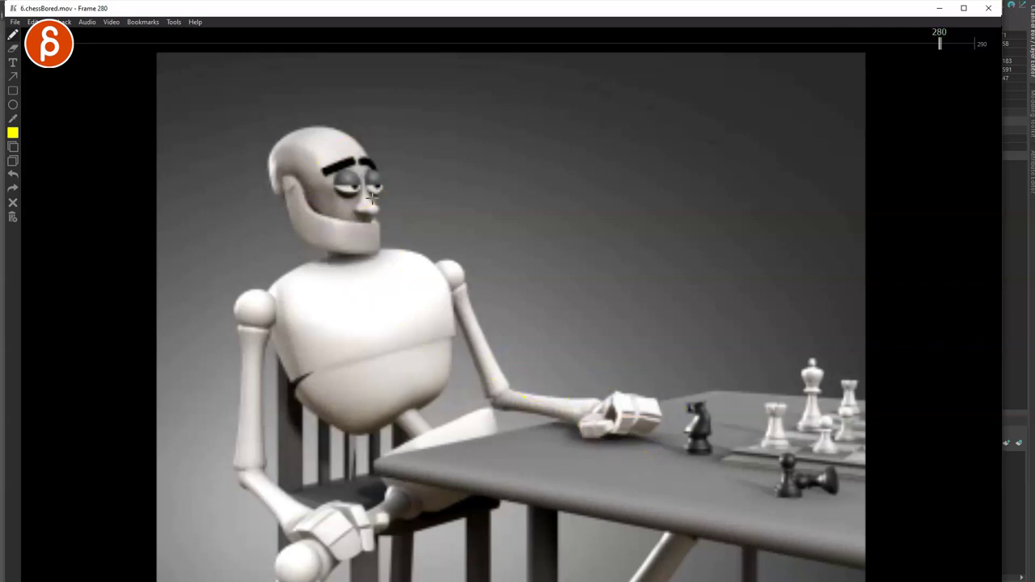
pyautogui.moveTo(311, 128); pyautogui.dragTo(276, 210)
pyautogui.press('Delete')
# Step back from frame 280 and forward again to 278 to re-examine the settling arm, and play the clip
pyautogui.press('Left')
pyautogui.press('Left')
pyautogui.press('Left')
pyautogui.press('Left')
pyautogui.press('Left')
pyautogui.press('Left')
pyautogui.press('Left')
pyautogui.press('Left')
pyautogui.press('Left')
pyautogui.press('Left')
pyautogui.press('Left')
pyautogui.press('Left')
pyautogui.press('Left')
pyautogui.press('Right')
pyautogui.press('Right')
pyautogui.press('Right')
pyautogui.press('Right')
pyautogui.press('Right')
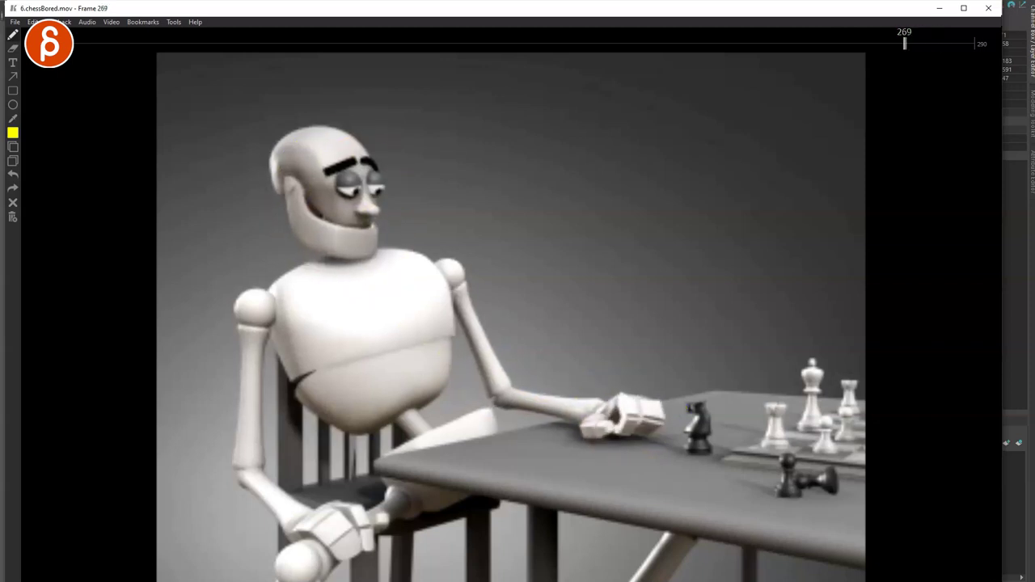
pyautogui.press('Right')
pyautogui.press('Right')
pyautogui.press('Right')
pyautogui.press('Right')
pyautogui.press('Right')
pyautogui.press('Right')
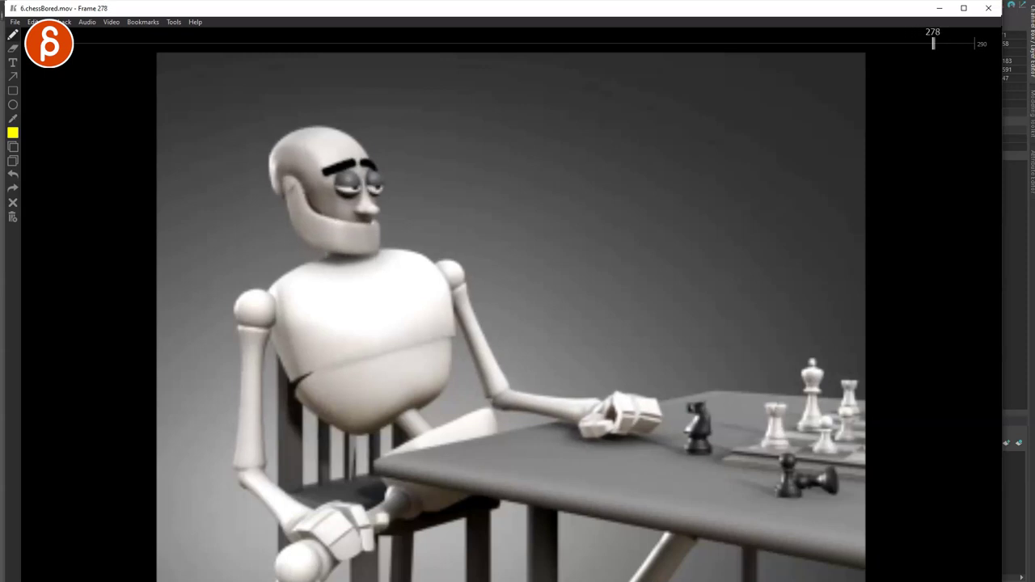
pyautogui.press('space')
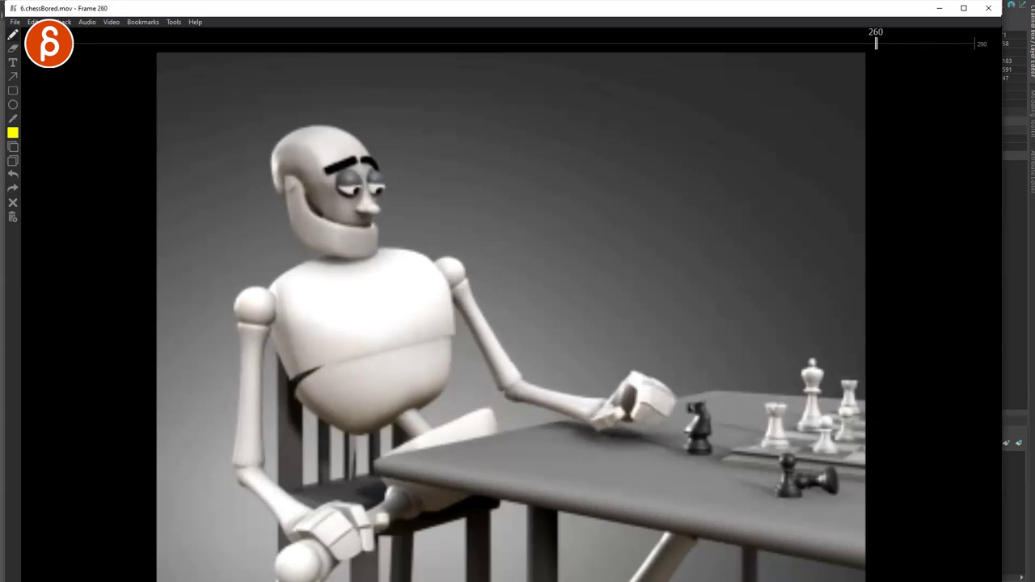
# Trace a yellow path on frame 283 between the robot's head and the black knight, circle the head, and undo both strokes
pyautogui.moveTo(627, 435); pyautogui.dragTo(374, 275)
pyautogui.moveTo(356, 118); pyautogui.dragTo(337, 146)
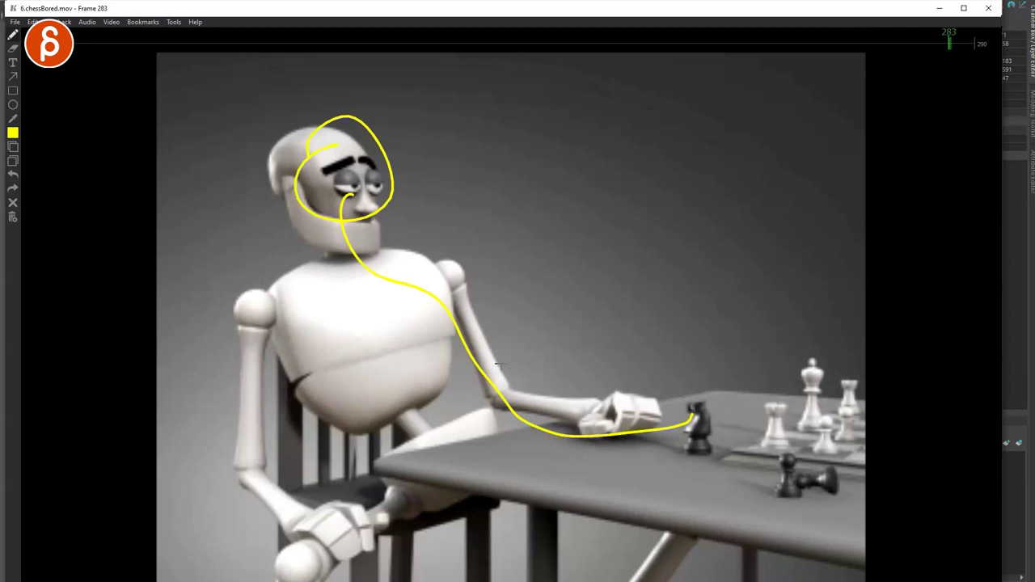
pyautogui.hotkey('ctrl', 'z')
pyautogui.hotkey('ctrl', 'z')
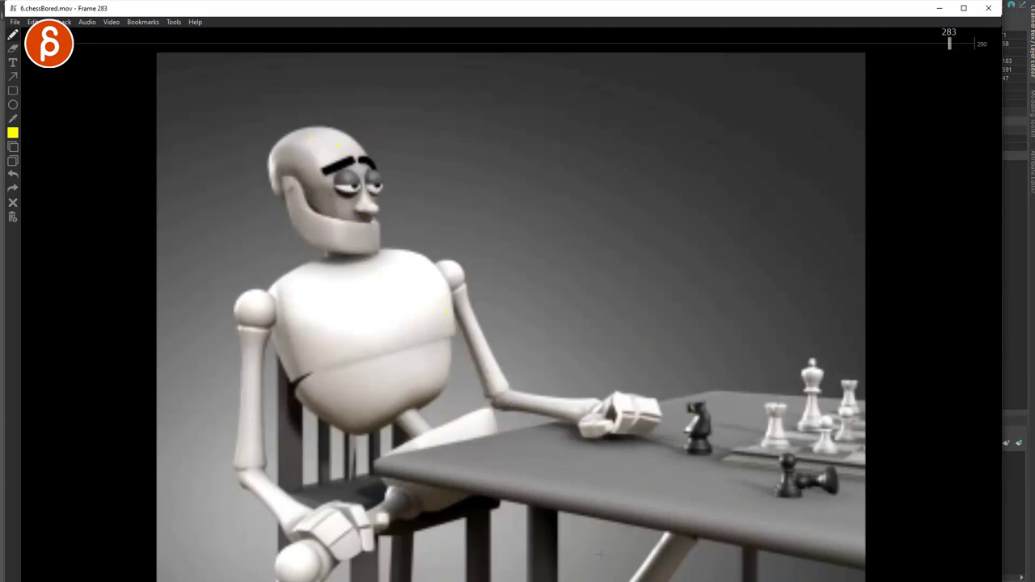
# Scrub to frame 288, outline the area around robot and table in yellow, circle the face and black knight, and clear the marks
pyautogui.moveTo(607, 44); pyautogui.dragTo(838, 44)
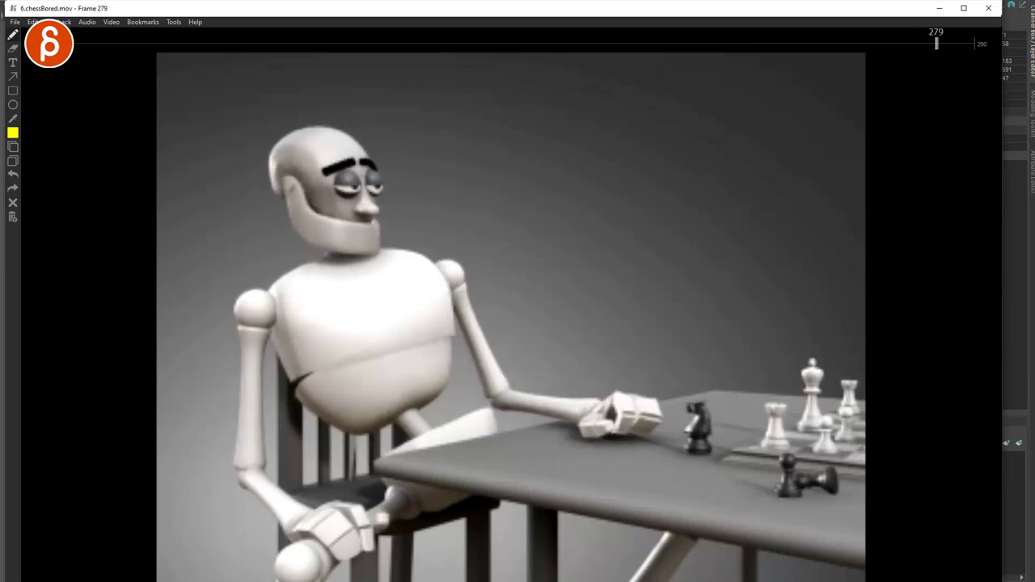
pyautogui.moveTo(180, 123)
pyautogui.mouseDown()
pyautogui.moveTo(497, 462)
pyautogui.moveTo(697, 144)
pyautogui.mouseUp()
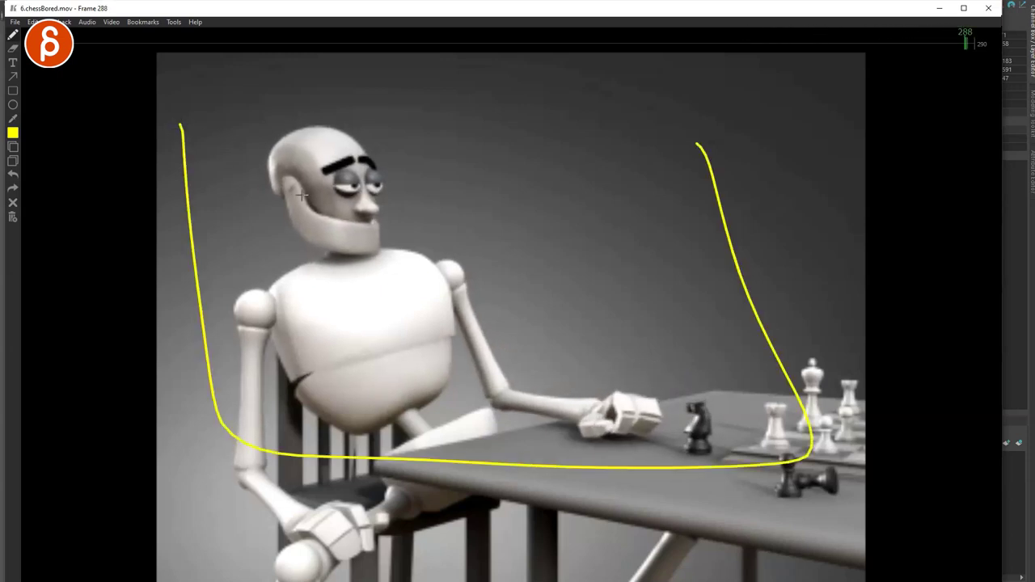
pyautogui.moveTo(354, 205); pyautogui.dragTo(356, 202)
pyautogui.moveTo(686, 402); pyautogui.dragTo(660, 413)
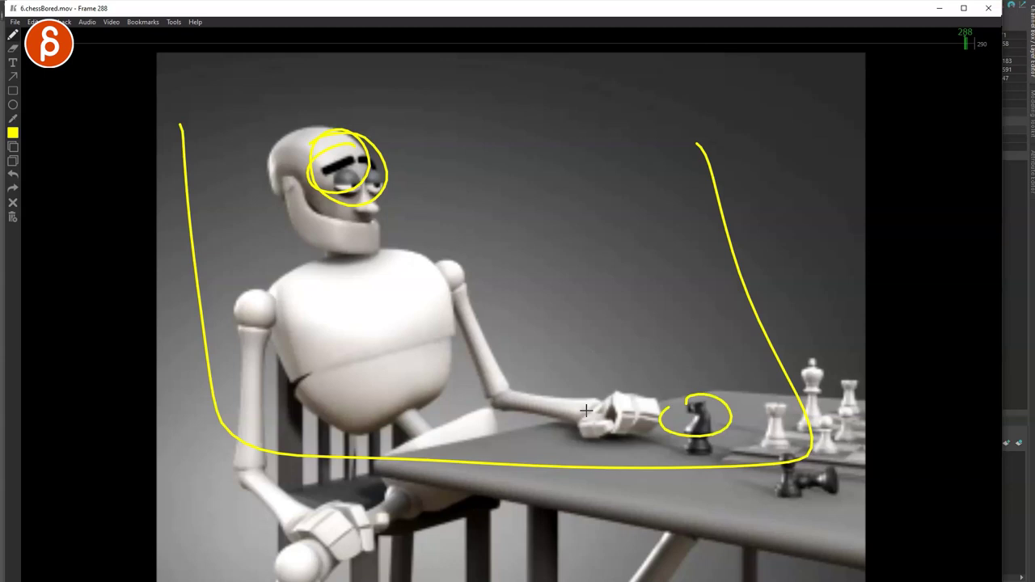
pyautogui.press('Delete')
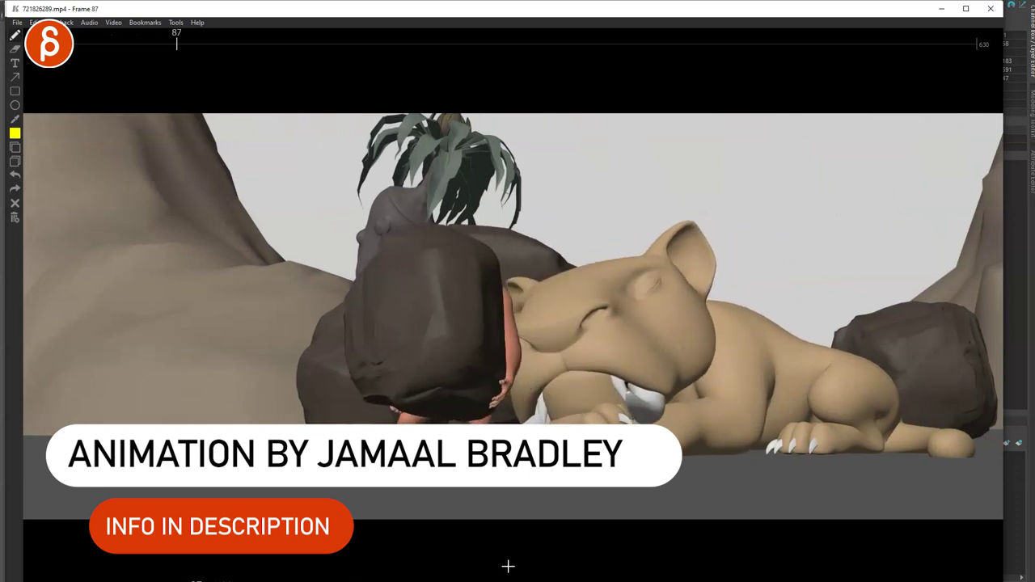
# Pause 721826289.mp4 and step back and forth around frames 85 to 90 to examine the caveman behind the boulder
pyautogui.press('space')
pyautogui.moveTo(213, 581); pyautogui.dragTo(203, 581)
pyautogui.press('Left')
pyautogui.press('Left')
pyautogui.press('Left')
pyautogui.press('Left')
pyautogui.press('Left')
pyautogui.press('Left')
pyautogui.press('Left')
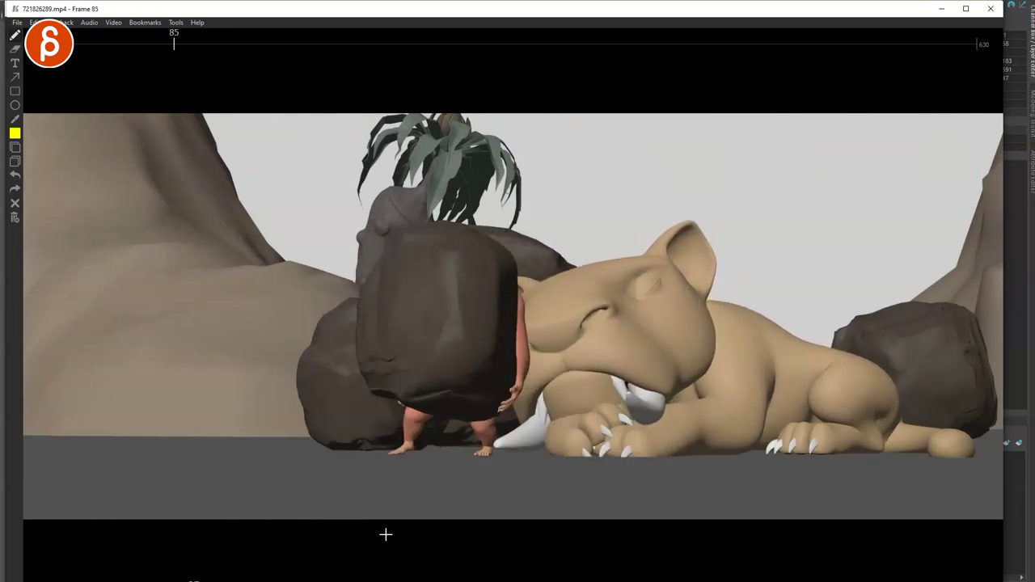
pyautogui.press('Right')
pyautogui.press('Right')
pyautogui.press('Right')
pyautogui.press('Right')
pyautogui.press('Right')
pyautogui.press('Right')
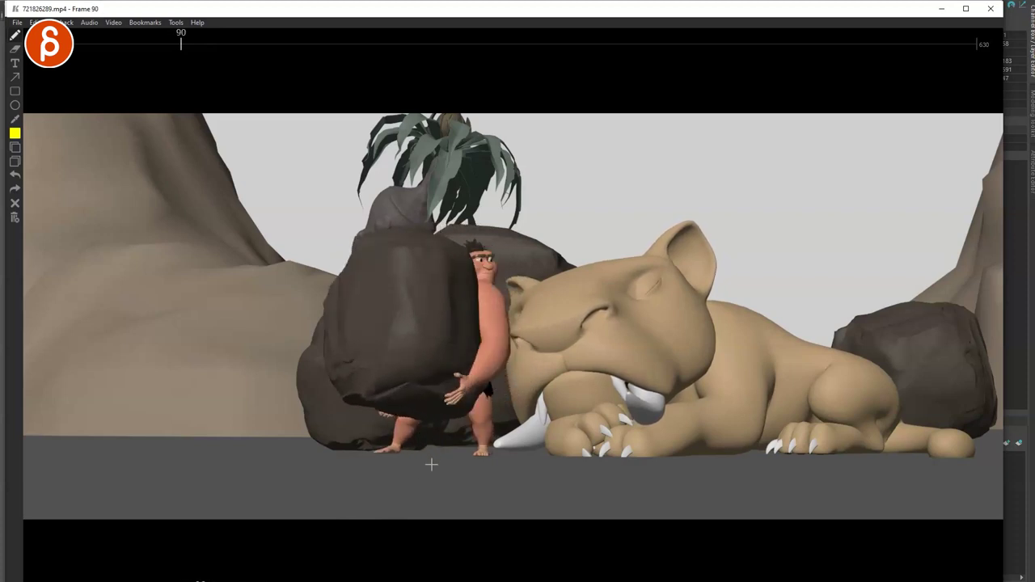
# Move forward from frame 90 to 123 to examine how the caveman's body and head shift while carrying the boulder
pyautogui.press('Right')
pyautogui.press('Right')
pyautogui.press('Right')
pyautogui.press('Right')
pyautogui.press('Right')
pyautogui.press('Right')
pyautogui.press('Right')
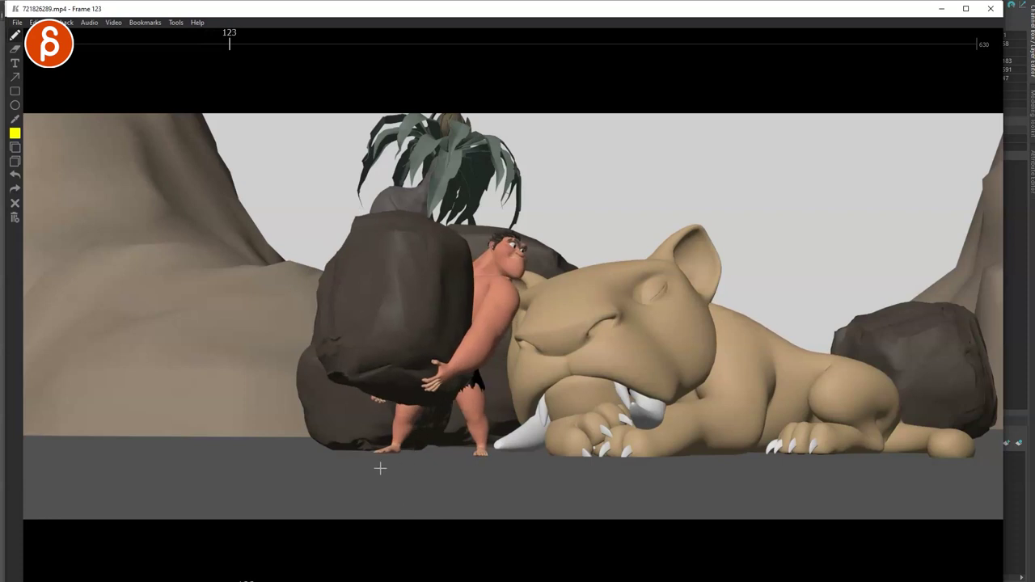
# Draw a yellow arrow under the caveman's foot nearer the boulder on frame 124 and compare it with the neighbouring frames
pyautogui.press('Right')
pyautogui.moveTo(393, 458); pyautogui.dragTo(372, 463)
pyautogui.press('Left')
pyautogui.press('Right')
pyautogui.press('Right')
pyautogui.press('Right')
pyautogui.press('Left')
pyautogui.press('Left')
pyautogui.press('Right')
pyautogui.press('Right')
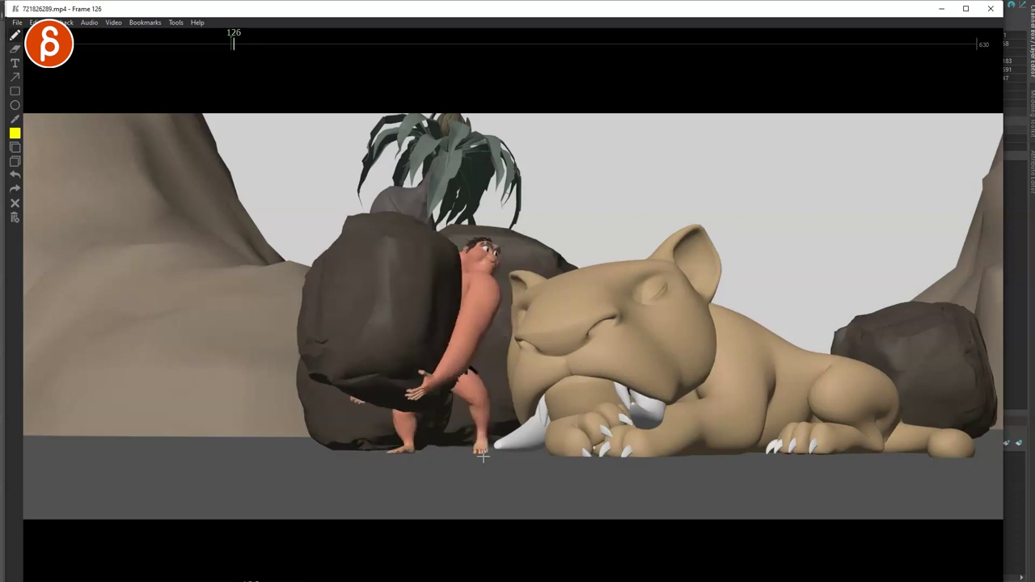
# Mark the caveman's foot nearest the cat on frame 126 and his head on frame 124 with yellow strokes
pyautogui.moveTo(486, 453); pyautogui.dragTo(476, 408)
pyautogui.press('Right')
pyautogui.press('Right')
pyautogui.press('Left')
pyautogui.press('Left')
pyautogui.press('Left')
pyautogui.press('Left')
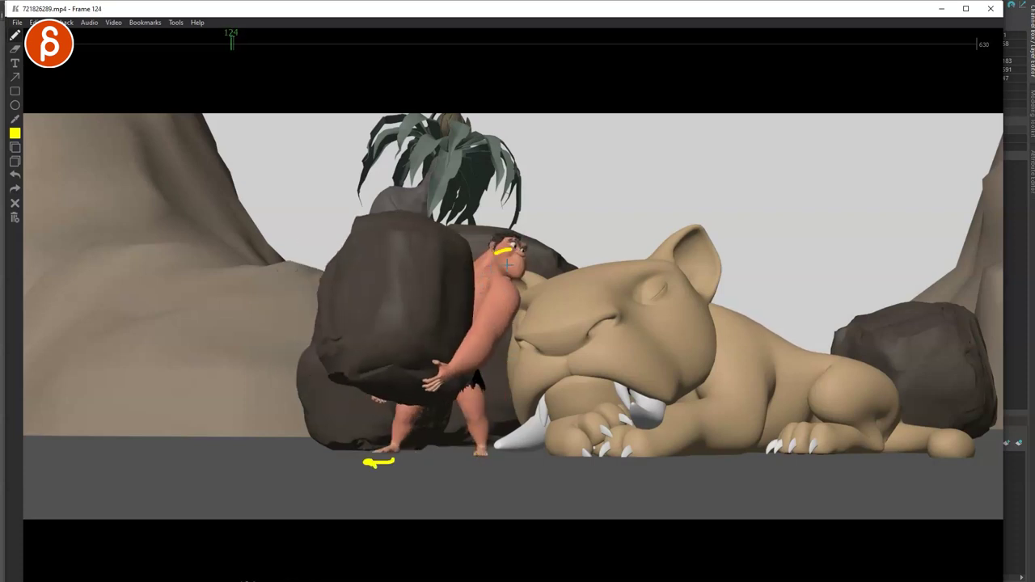
# Step forward from frame 124 to 144 to examine the caveman shifting his weight and lifting one leg
pyautogui.press('Right')
pyautogui.press('Right')
pyautogui.press('Right')
pyautogui.press('Right')
pyautogui.press('Right')
pyautogui.press('Right')
pyautogui.press('Right')
pyautogui.press('Right')
pyautogui.press('Right')
pyautogui.press('Right')
pyautogui.press('Right')
pyautogui.press('Right')
pyautogui.press('Right')
pyautogui.press('Right')
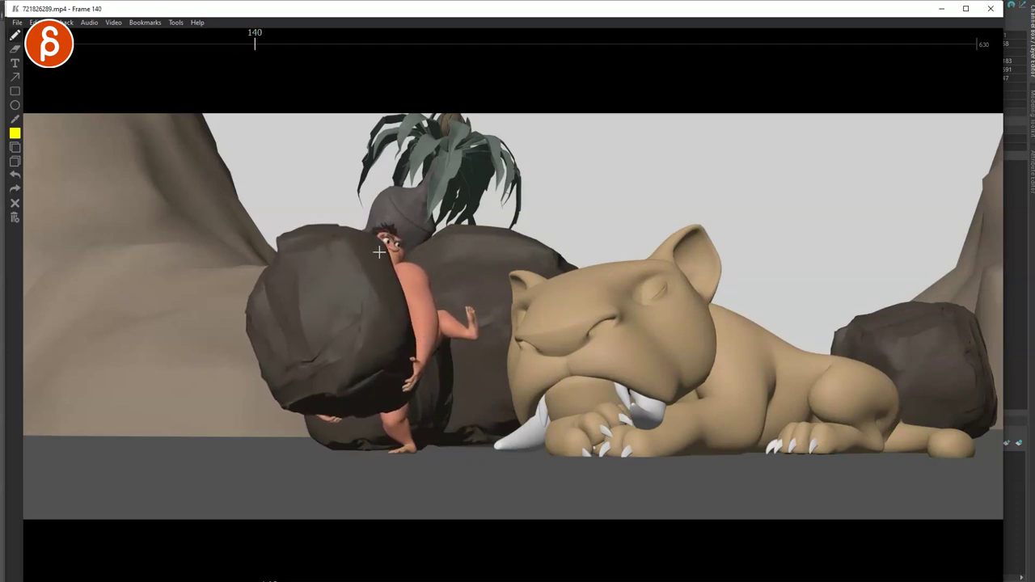
pyautogui.press('Right')
pyautogui.press('Right')
pyautogui.press('Right')
pyautogui.press('Right')
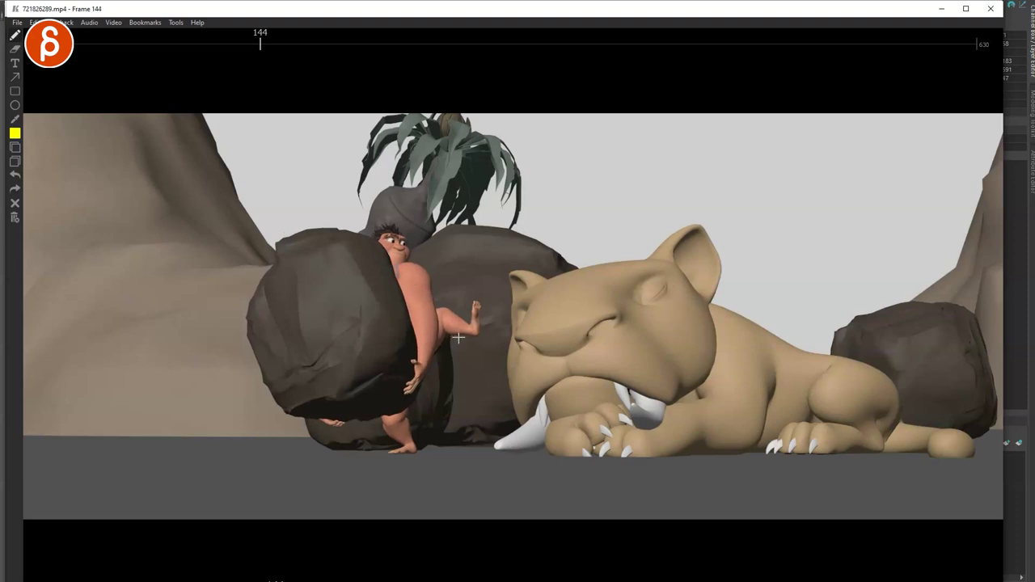
# Step forward from frame 144 to 164 to examine how the caveman's body and head follow his foot reaching the cat's face
pyautogui.press('Right')
pyautogui.press('Right')
pyautogui.press('Right')
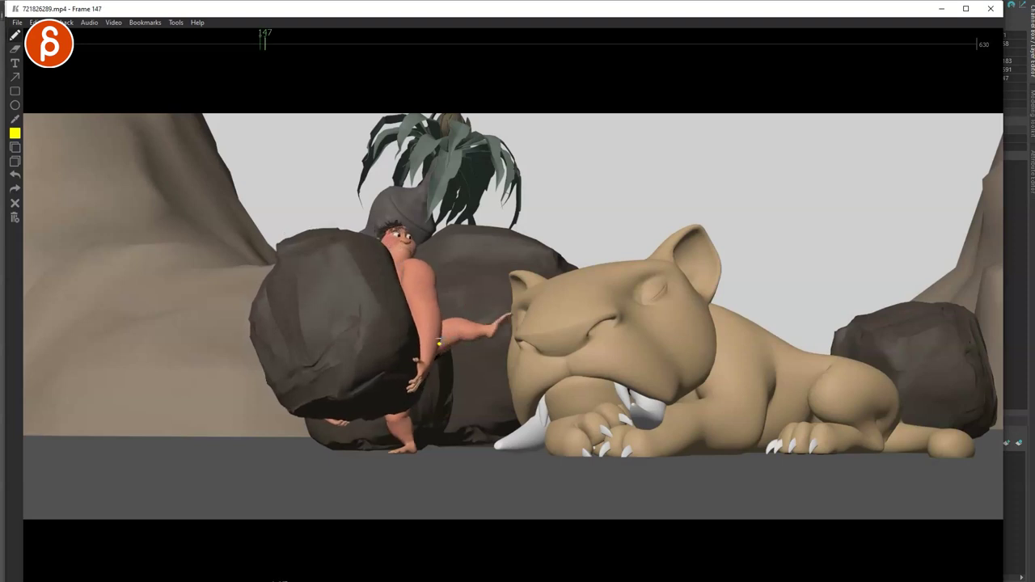
pyautogui.press('Right')
pyautogui.press('Right')
pyautogui.press('Right')
pyautogui.press('Right')
pyautogui.press('Right')
pyautogui.press('Right')
pyautogui.press('Right')
pyautogui.press('Right')
pyautogui.press('Right')
pyautogui.press('Right')
pyautogui.press('Right')
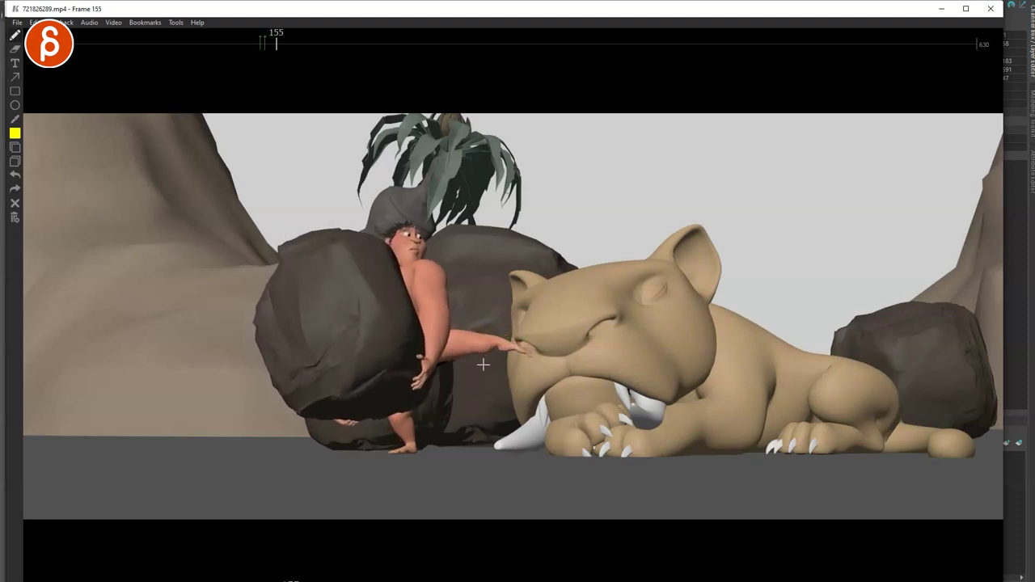
pyautogui.press('Right')
pyautogui.press('Right')
pyautogui.press('Right')
pyautogui.press('Right')
pyautogui.press('Right')
pyautogui.press('Right')
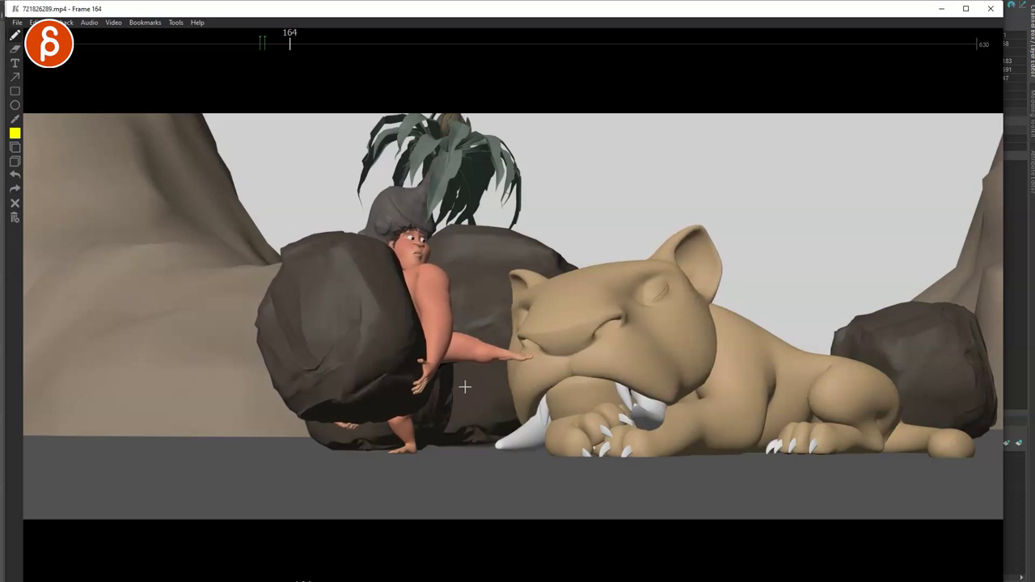
# Step forward from frame 164 to 186 and re-check frames to examine the caveman pulling his foot off the cat's face
pyautogui.press('Right')
pyautogui.press('Right')
pyautogui.press('Right')
pyautogui.press('Right')
pyautogui.press('Right')
pyautogui.press('Right')
pyautogui.press('Right')
pyautogui.press('Right')
pyautogui.press('Right')
pyautogui.press('Right')
pyautogui.press('Right')
pyautogui.press('Right')
pyautogui.press('Right')
pyautogui.press('Right')
pyautogui.press('Right')
pyautogui.press('Right')
pyautogui.press('Right')
pyautogui.press('Right')
pyautogui.press('Right')
pyautogui.press('Right')
pyautogui.press('Left')
pyautogui.press('Left')
pyautogui.press('Left')
pyautogui.press('Left')
pyautogui.press('Left')
pyautogui.press('Left')
pyautogui.press('Left')
pyautogui.press('Left')
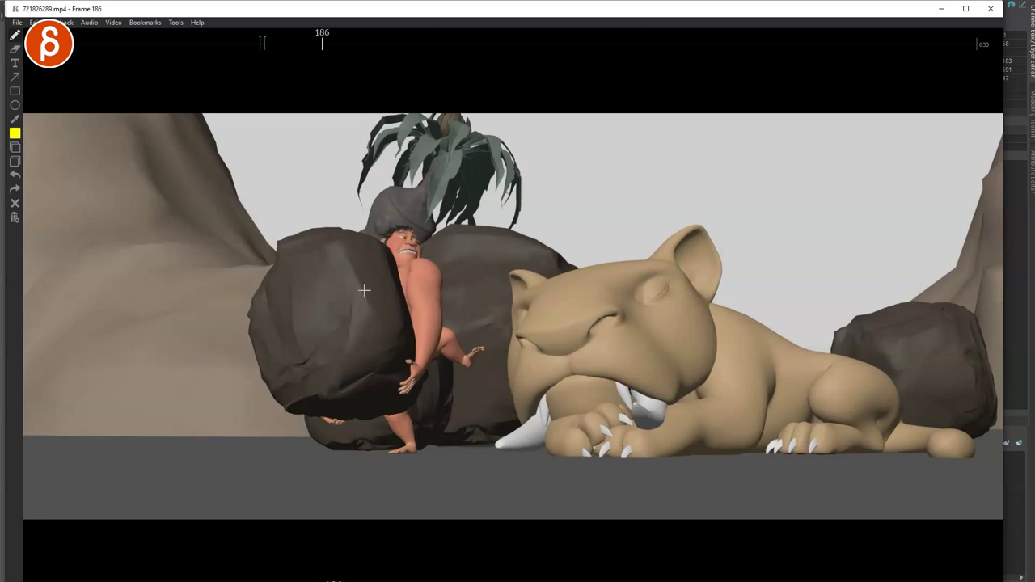
# Mark the caveman's upper body with a yellow stroke shortly before frame 200 and compare it with the neighbouring frames
pyautogui.moveTo(500, 333); pyautogui.dragTo(412, 360)
pyautogui.moveTo(399, 410)
pyautogui.mouseDown()
pyautogui.moveTo(337, 440)
pyautogui.moveTo(402, 408)
pyautogui.mouseUp()
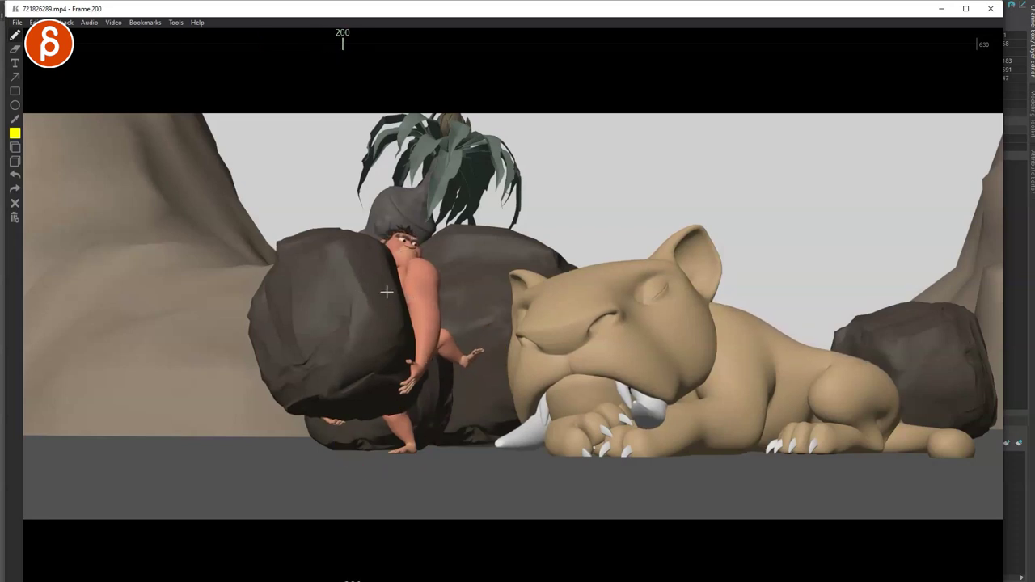
pyautogui.press('Right')
pyautogui.press('Right')
pyautogui.press('Left')
pyautogui.press('Left')
pyautogui.press('Left')
pyautogui.moveTo(419, 268); pyautogui.dragTo(409, 284)
# Step forward to frame 210 to examine how the caveman's head, torso and legs move as he carries the boulder
pyautogui.press('Right')
pyautogui.press('Right')
pyautogui.press('Right')
pyautogui.press('Right')
pyautogui.press('Right')
pyautogui.press('Right')
pyautogui.press('Right')
pyautogui.press('Right')
pyautogui.press('Right')
pyautogui.press('Right')
pyautogui.press('Right')
pyautogui.press('Right')
pyautogui.press('Right')
pyautogui.press('Right')
pyautogui.press('Right')
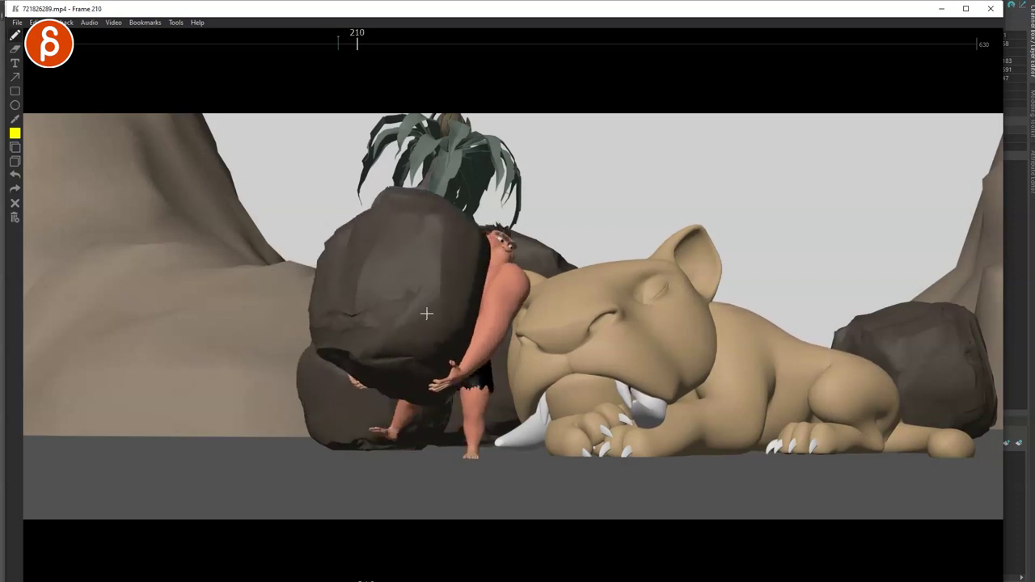
# Move ahead from frame 210 to frame 259, where the caveman walks along the cat's hind end
pyautogui.press('Right')
pyautogui.press('Right')
pyautogui.press('Right')
pyautogui.click(431, 581)
pyautogui.press('Right')
pyautogui.press('Right')
pyautogui.press('Right')
pyautogui.press('Right')
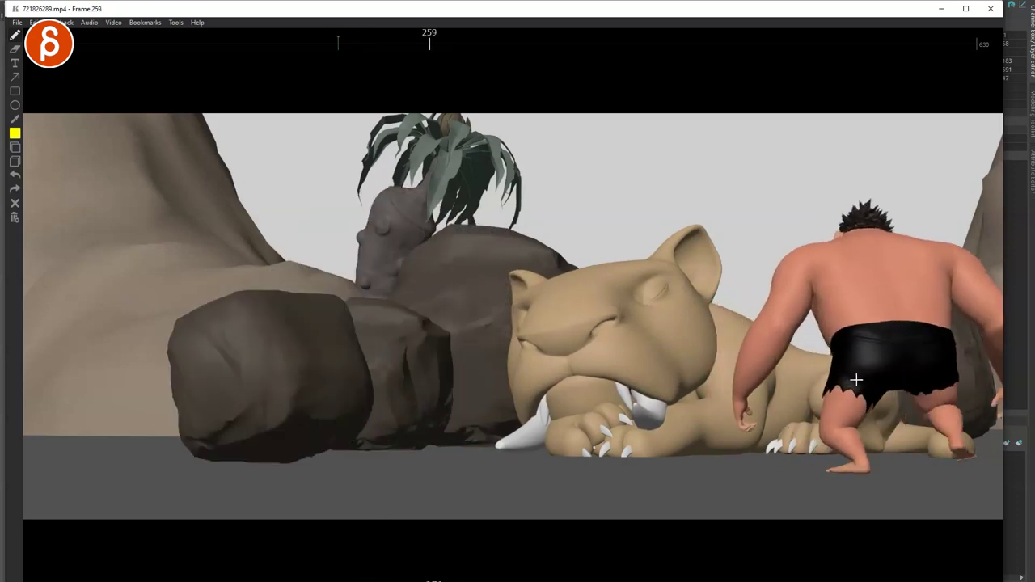
# Compare the frames from 259 to 262 to examine the caveman planting his far foot and shifting his hips
pyautogui.press('Left')
pyautogui.press('Left')
pyautogui.press('Left')
pyautogui.press('Right')
pyautogui.press('Right')
pyautogui.press('Right')
pyautogui.press('Right')
pyautogui.press('Right')
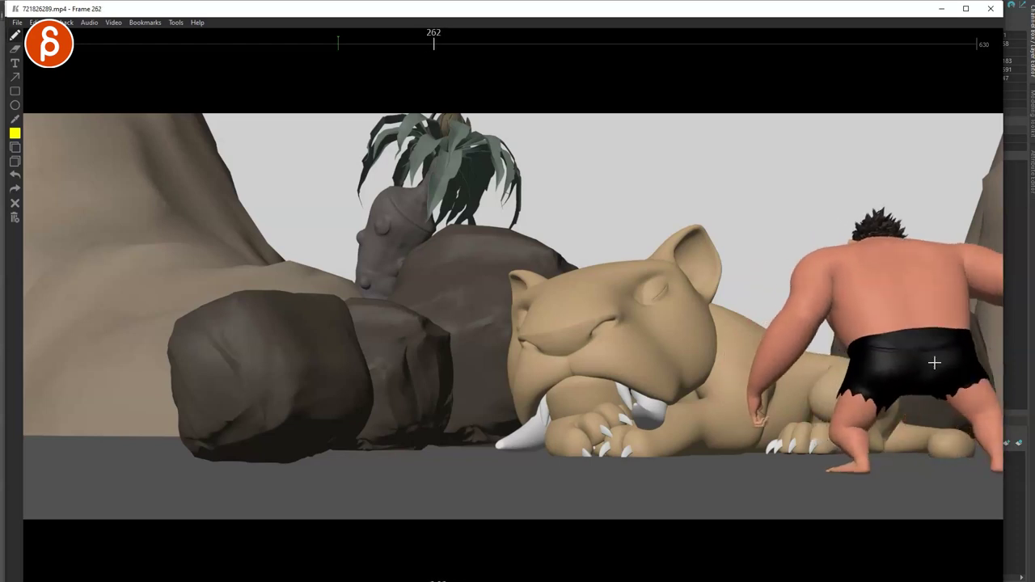
# Step back and forth around frames 262 and 263 to examine the caveman's arm and torso following the planted foot
pyautogui.press('Left')
pyautogui.press('Left')
pyautogui.press('Left')
pyautogui.press('Right')
pyautogui.press('Right')
pyautogui.press('Right')
pyautogui.press('Right')
pyautogui.press('Right')
pyautogui.press('Right')
pyautogui.press('Right')
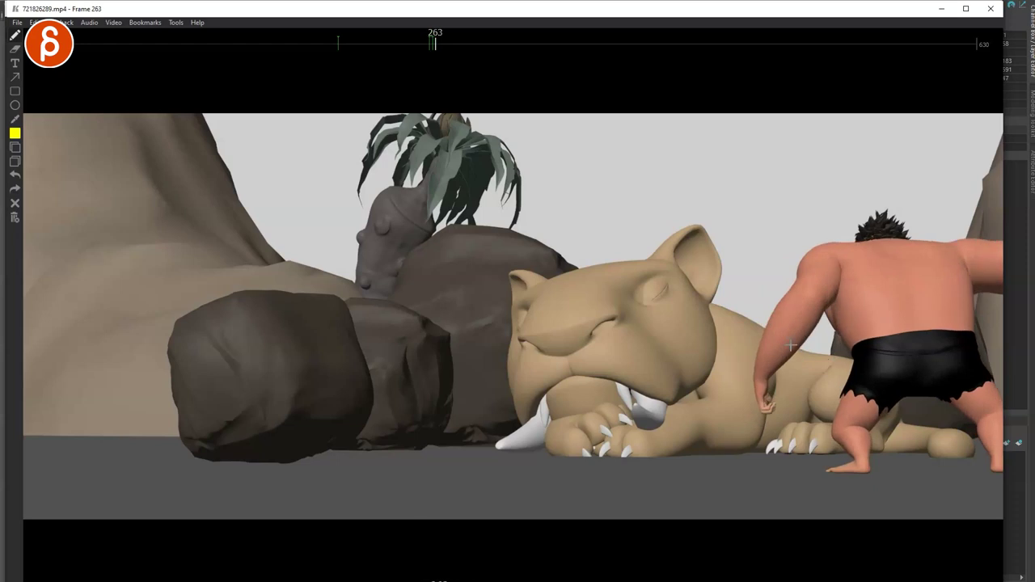
# Step forward to frame 270 and compare it with the neighbouring frames to examine the caveman raising his arms and dipping his head
pyautogui.press('Right')
pyautogui.press('Right')
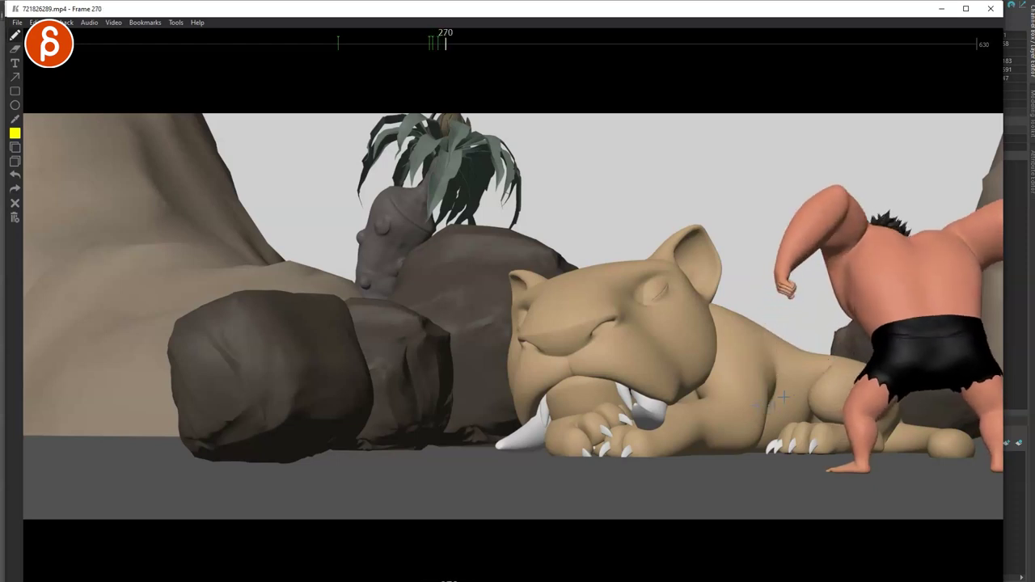
pyautogui.press('Right')
pyautogui.press('Right')
pyautogui.press('Right')
pyautogui.press('Right')
pyautogui.press('Right')
pyautogui.press('Left')
pyautogui.press('Left')
pyautogui.press('Left')
pyautogui.press('Left')
pyautogui.press('Left')
pyautogui.press('Left')
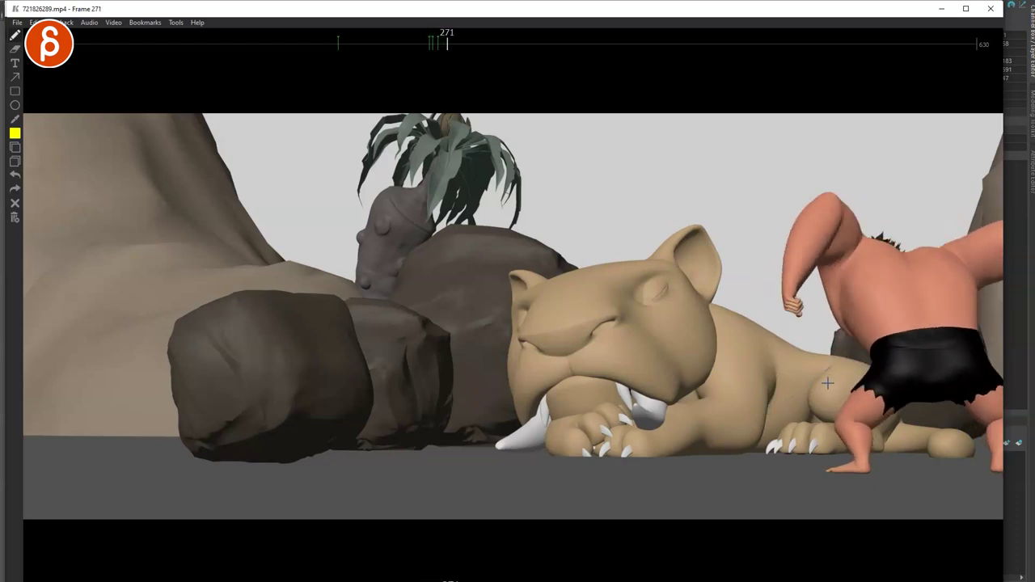
# Mark the caveman's lower back and hips with yellow strokes on frame 270 and compare them with the adjacent frames
pyautogui.press('Right')
pyautogui.press('Left')
pyautogui.press('Left')
pyautogui.press('Right')
pyautogui.moveTo(770, 336); pyautogui.dragTo(773, 346)
pyautogui.press('Right')
pyautogui.press('Right')
pyautogui.press('Right')
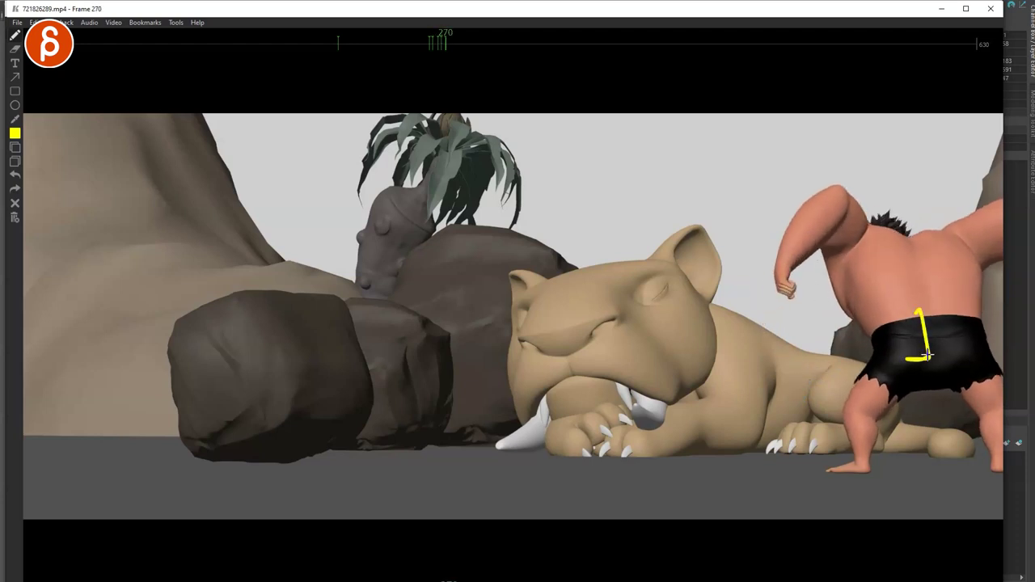
# Move ahead to frame 377 and step back to frame 374 to examine the caveman holding the cat overhead
pyautogui.press('Right')
pyautogui.press('Right')
pyautogui.press('Right')
pyautogui.press('Right')
pyautogui.press('Right')
pyautogui.press('Right')
pyautogui.press('Right')
pyautogui.press('Right')
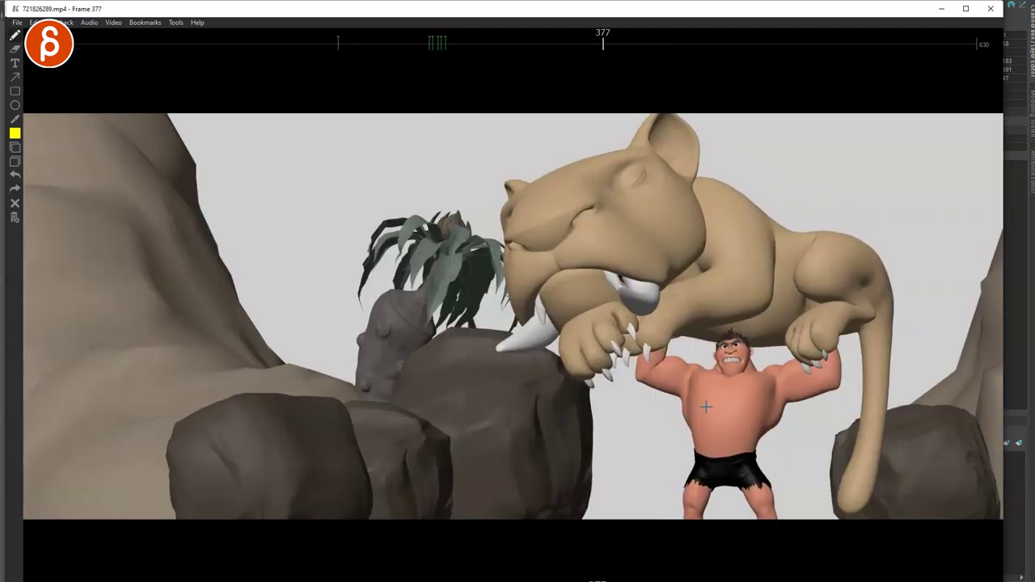
pyautogui.press('Left')
pyautogui.press('Left')
pyautogui.press('Left')
pyautogui.press('Left')
pyautogui.press('Right')
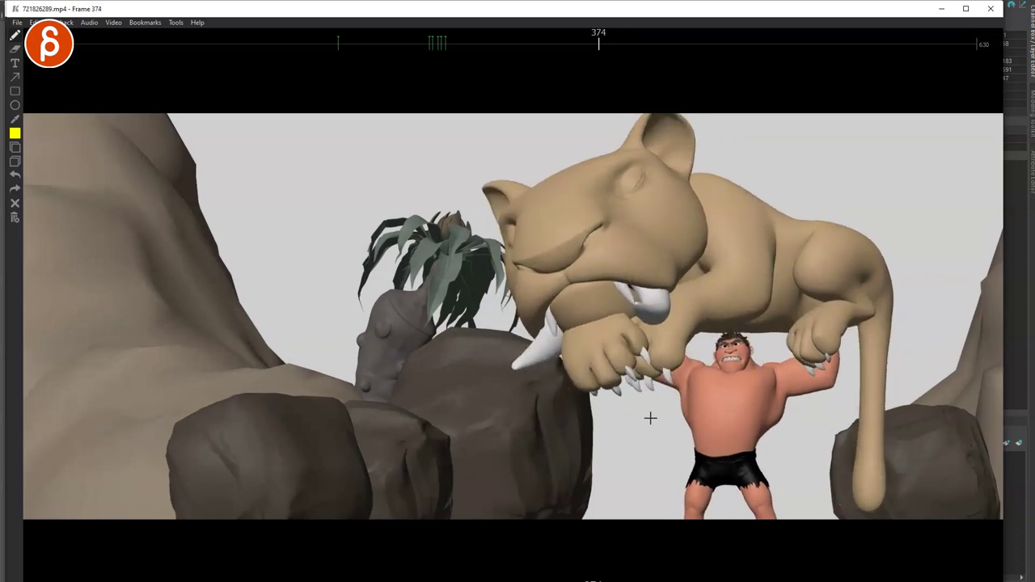
# Step forward from frame 374 to about frame 395 to examine the caveman's body sinking under the cat's weight
pyautogui.press('Right')
pyautogui.press('Right')
pyautogui.press('Right')
pyautogui.press('Right')
pyautogui.press('Right')
pyautogui.press('Right')
pyautogui.press('Right')
pyautogui.press('Right')
pyautogui.press('Right')
pyautogui.press('Right')
pyautogui.press('Right')
pyautogui.press('Right')
pyautogui.press('Right')
pyautogui.press('Right')
pyautogui.press('Right')
pyautogui.press('Right')
pyautogui.press('Right')
pyautogui.press('Right')
pyautogui.press('Right')
pyautogui.press('Right')
pyautogui.press('Right')
pyautogui.press('Right')
pyautogui.press('Right')
pyautogui.press('Right')
# Draw a yellow curve around the caveman's shoulder nearer the cat's hind legs on frame 395 and compare it with the surrounding frames
pyautogui.press('Left')
pyautogui.press('Left')
pyautogui.moveTo(771, 461); pyautogui.dragTo(777, 481)
pyautogui.press('Right')
pyautogui.press('Right')
pyautogui.press('Left')
pyautogui.press('Left')
pyautogui.press('Left')
pyautogui.press('Left')
pyautogui.press('Left')
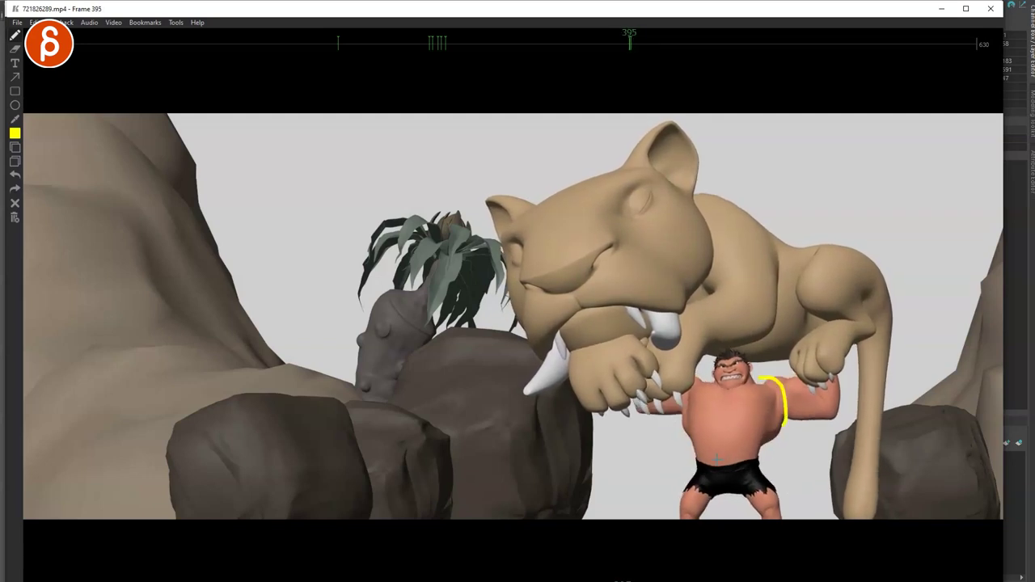
# Step on from frame 395 and play the clip through to frame 433 to view the caveman's throw follow-through
pyautogui.press('Right')
pyautogui.press('Right')
pyautogui.press('Right')
pyautogui.press('space')
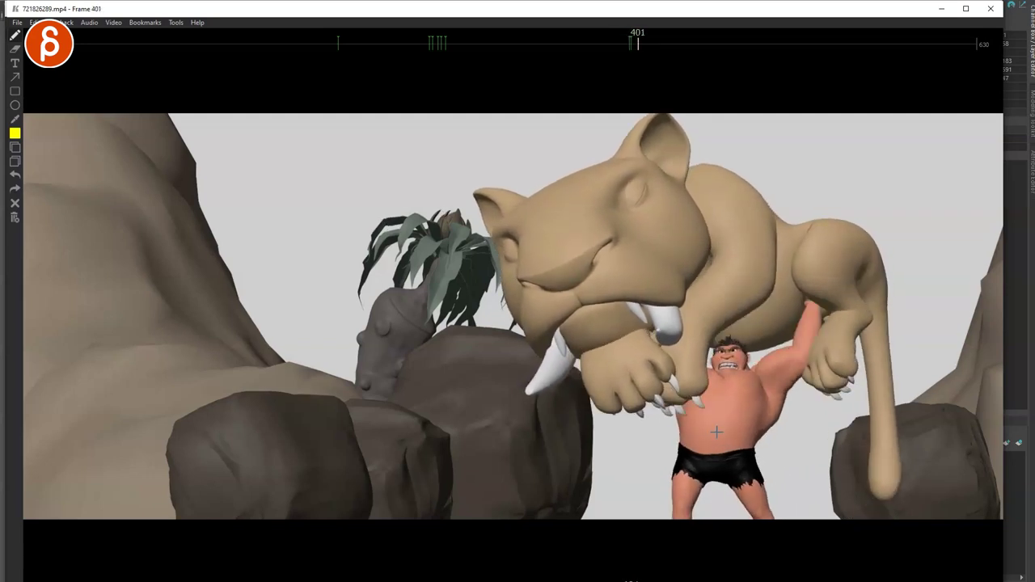
pyautogui.press('space')
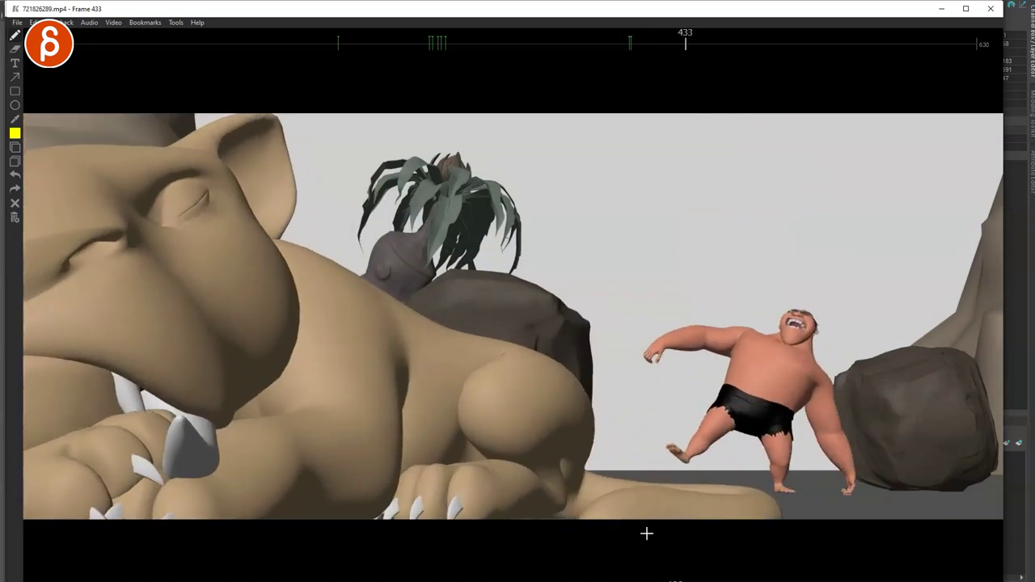
# Step back from frame 433 through the caveman's throw and forward again to frame 420 to examine his crouched pose
pyautogui.press('Left')
pyautogui.press('Left')
pyautogui.press('Left')
pyautogui.press('Left')
pyautogui.press('Left')
pyautogui.press('Left')
pyautogui.press('Left')
pyautogui.press('Left')
pyautogui.press('Left')
pyautogui.press('Left')
pyautogui.press('Left')
pyautogui.press('Left')
pyautogui.press('Left')
pyautogui.press('Left')
pyautogui.press('Left')
pyautogui.press('Left')
pyautogui.press('Left')
pyautogui.press('Left')
pyautogui.press('Left')
pyautogui.press('Left')
pyautogui.press('Right')
pyautogui.press('Right')
pyautogui.press('Right')
pyautogui.press('Right')
pyautogui.press('Right')
pyautogui.press('Right')
pyautogui.press('Right')
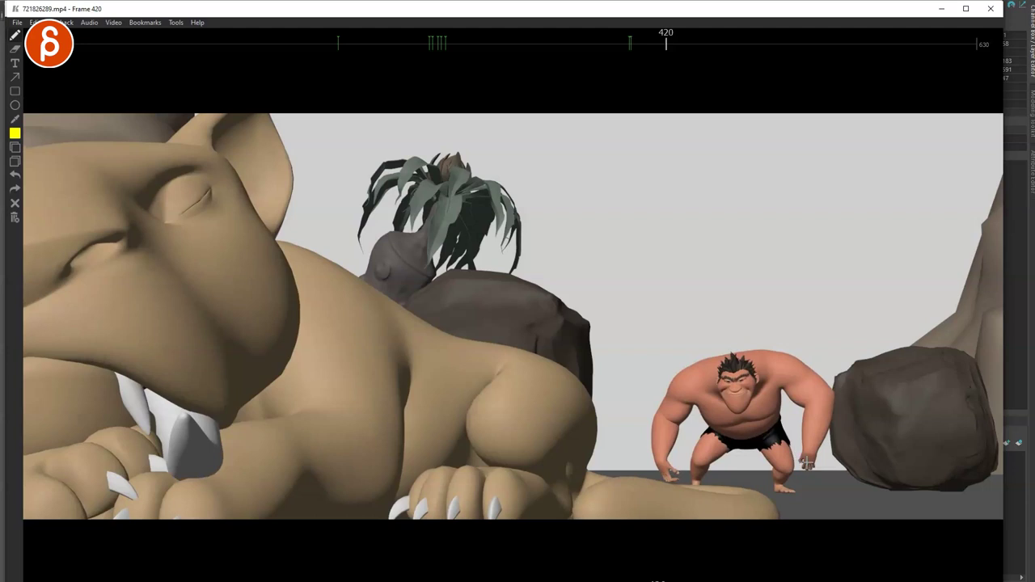
# Step forward from frame 420 to about frame 425 to examine how the caveman's torso, arms and leg rise together
pyautogui.press('Right')
pyautogui.press('Right')
pyautogui.press('Right')
pyautogui.press('Right')
pyautogui.press('Right')
pyautogui.press('Right')
pyautogui.press('Right')
pyautogui.press('Right')
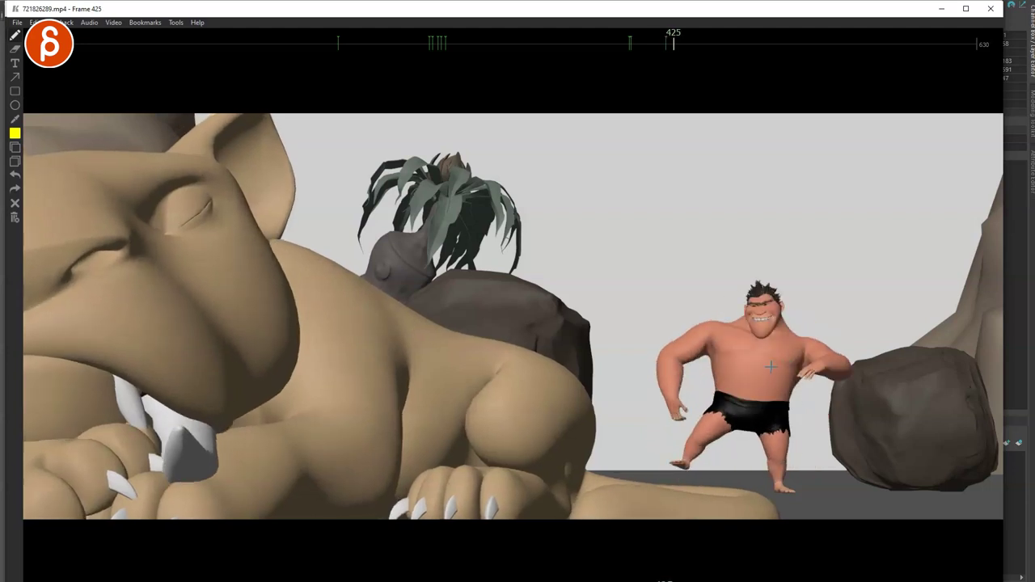
# Step on from frame 425 to frame 462 to examine the caveman leaning back and dropping into a crouch
pyautogui.press('Right')
pyautogui.press('Right')
pyautogui.press('Right')
pyautogui.press('Right')
pyautogui.press('Right')
pyautogui.press('Right')
pyautogui.press('Right')
pyautogui.press('Right')
pyautogui.press('Right')
pyautogui.press('Right')
pyautogui.press('Right')
pyautogui.press('Right')
pyautogui.press('Right')
pyautogui.press('Right')
pyautogui.press('Right')
pyautogui.press('Right')
pyautogui.press('Right')
pyautogui.press('Right')
pyautogui.press('Right')
pyautogui.press('Right')
pyautogui.press('Right')
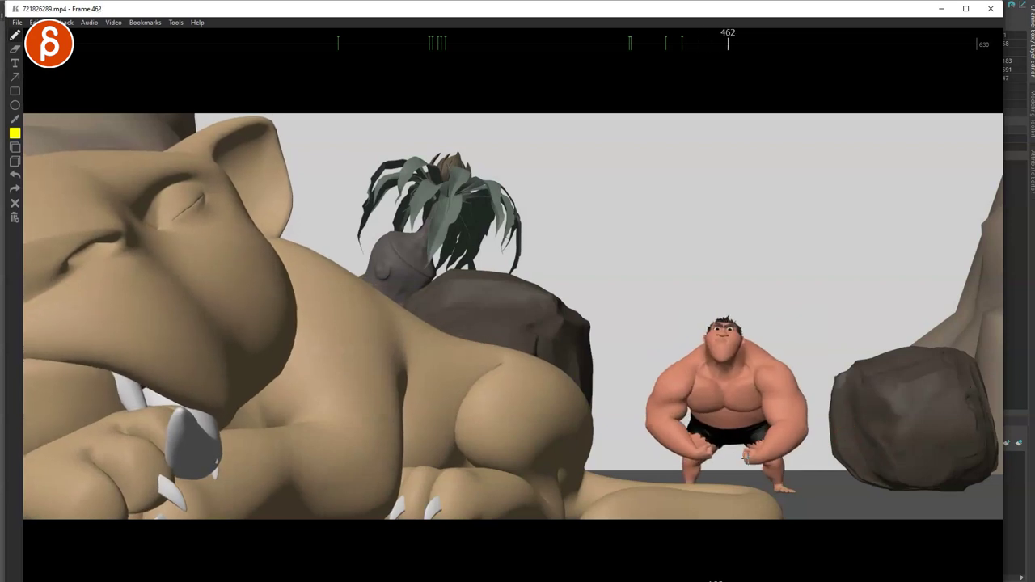
# Return to frame 445, mark the caveman's hip and compare the one-legged pose with the neighbouring frames
pyautogui.press('Left')
pyautogui.press('Left')
pyautogui.press('Left')
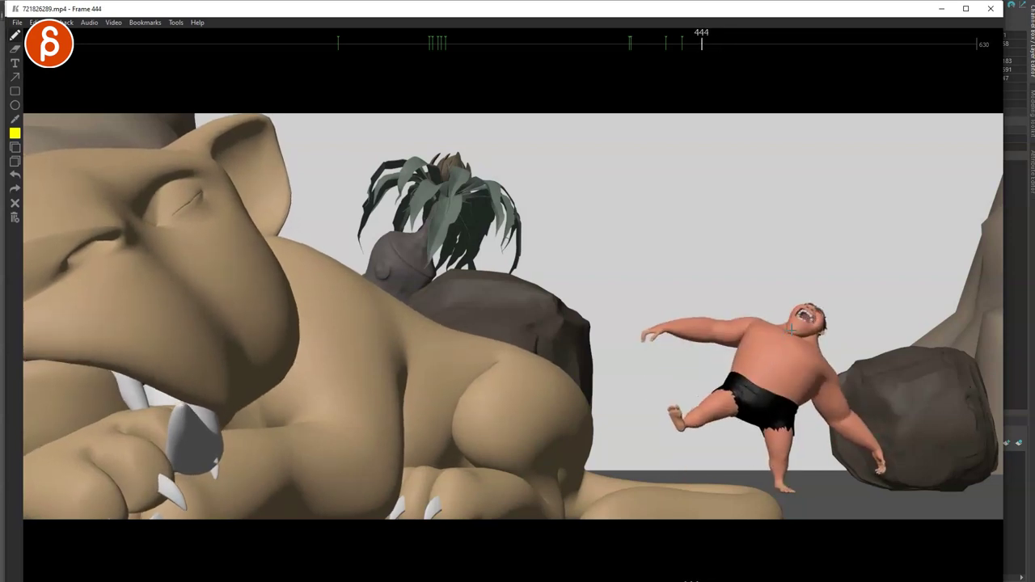
pyautogui.press('Left')
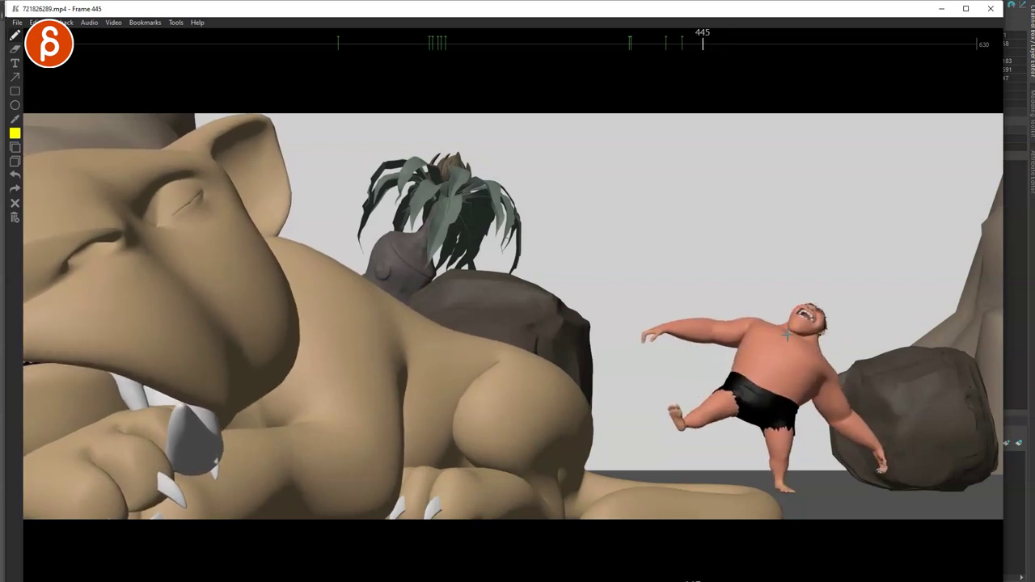
pyautogui.click(738, 398)
pyautogui.press('Right')
pyautogui.press('Left')
pyautogui.press('Right')
pyautogui.press('Right')
pyautogui.press('Right')
pyautogui.press('Left')
pyautogui.press('Left')
pyautogui.press('Left')
# Draw a short mark on the caveman's head near frame 445 and compare the head's position through frame 448
pyautogui.moveTo(794, 314); pyautogui.dragTo(804, 305)
pyautogui.press('Right')
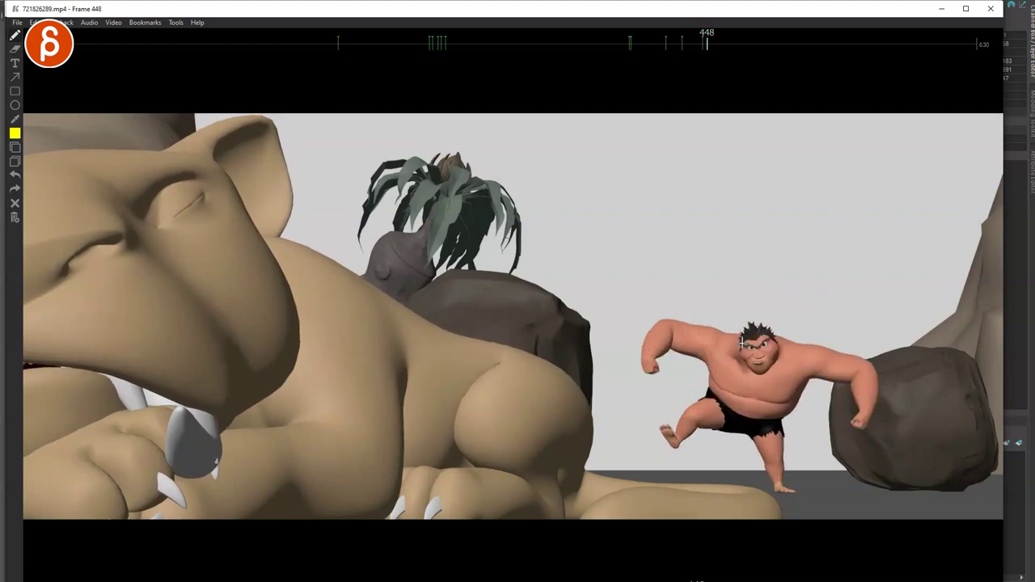
pyautogui.press('Right')
pyautogui.press('Left')
pyautogui.press('Left')
pyautogui.press('Right')
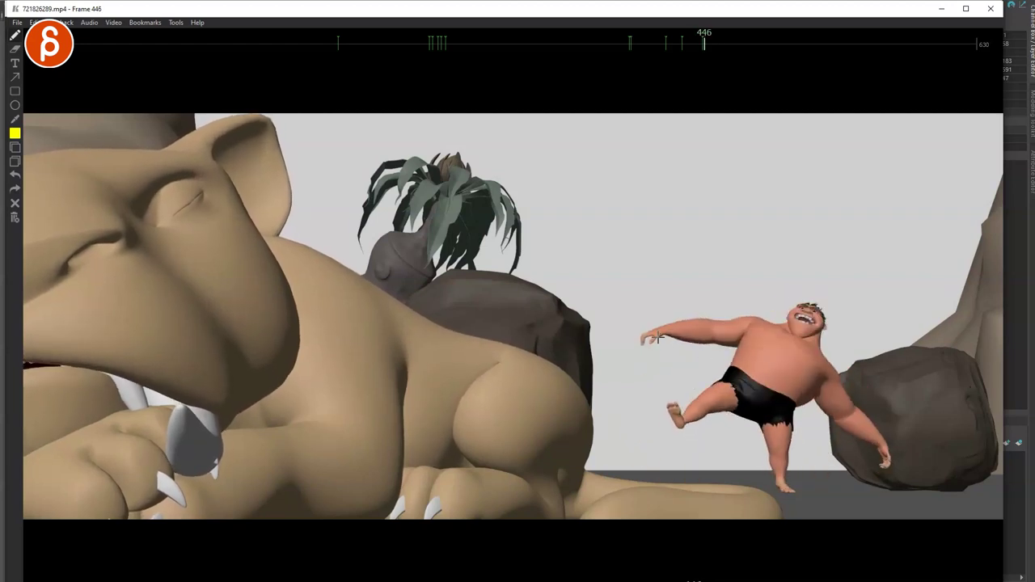
# Step forward from frame 446 to frame 450 to examine the caveman's head, arms and raised leg coming down
pyautogui.press('Right')
pyautogui.press('Right')
pyautogui.press('Right')
pyautogui.press('Right')
pyautogui.press('Right')
pyautogui.press('Right')
pyautogui.press('Right')
pyautogui.press('Right')
pyautogui.press('Right')
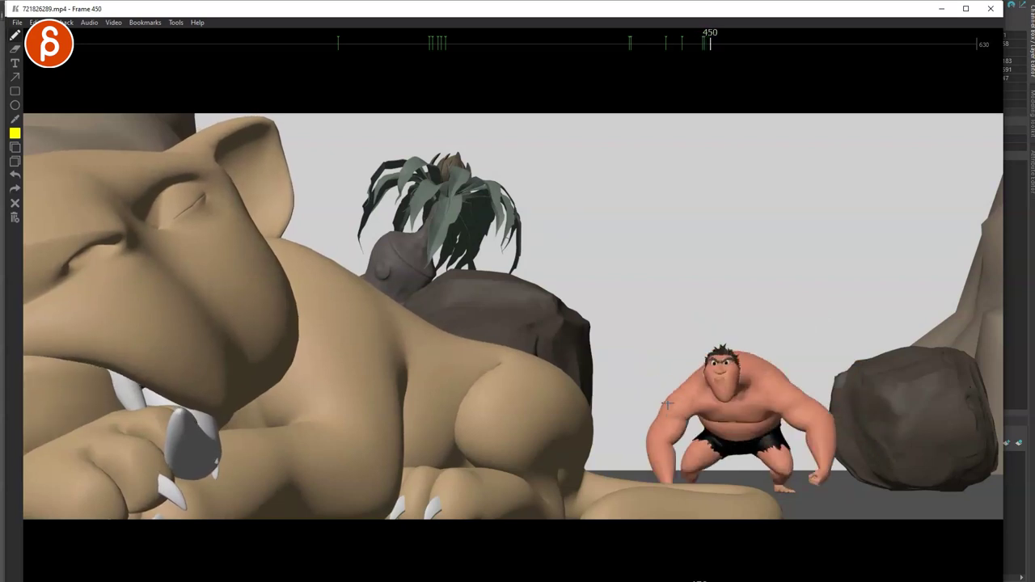
# Step on from frame 450 to about frame 477 to examine the caveman's crouch with both fists held in front
pyautogui.press('Right')
pyautogui.press('Right')
pyautogui.press('Right')
pyautogui.press('Right')
pyautogui.press('Right')
pyautogui.press('Right')
pyautogui.press('Right')
pyautogui.press('Right')
pyautogui.press('Right')
pyautogui.press('Right')
pyautogui.press('Right')
pyautogui.press('Right')
pyautogui.press('Right')
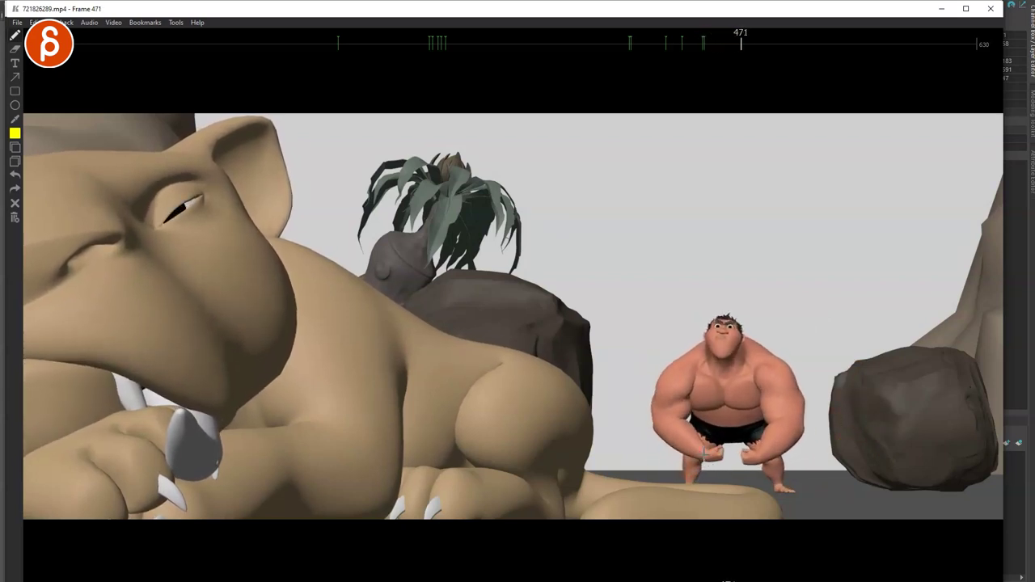
pyautogui.press('Left')
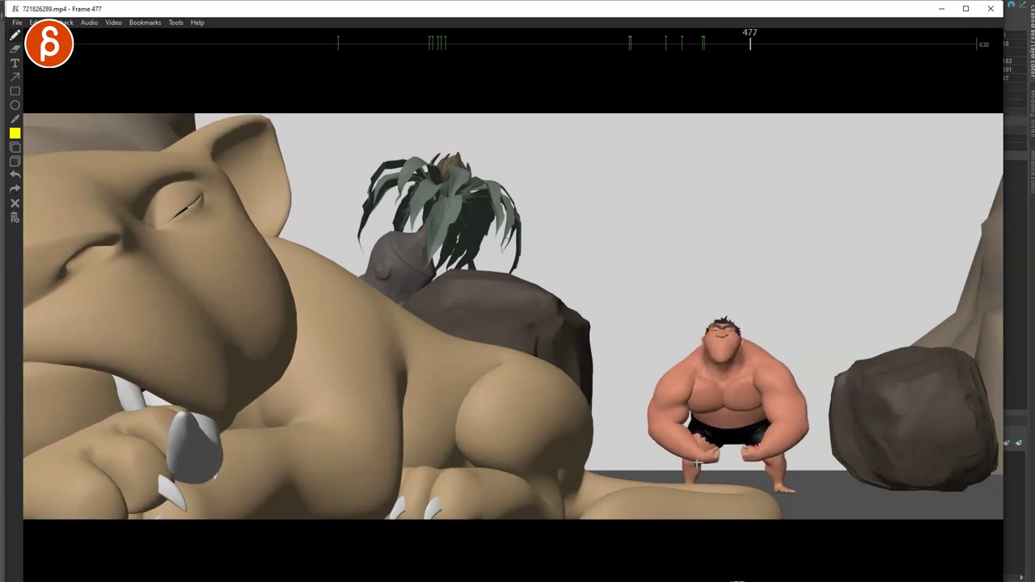
pyautogui.press('Right')
pyautogui.press('Right')
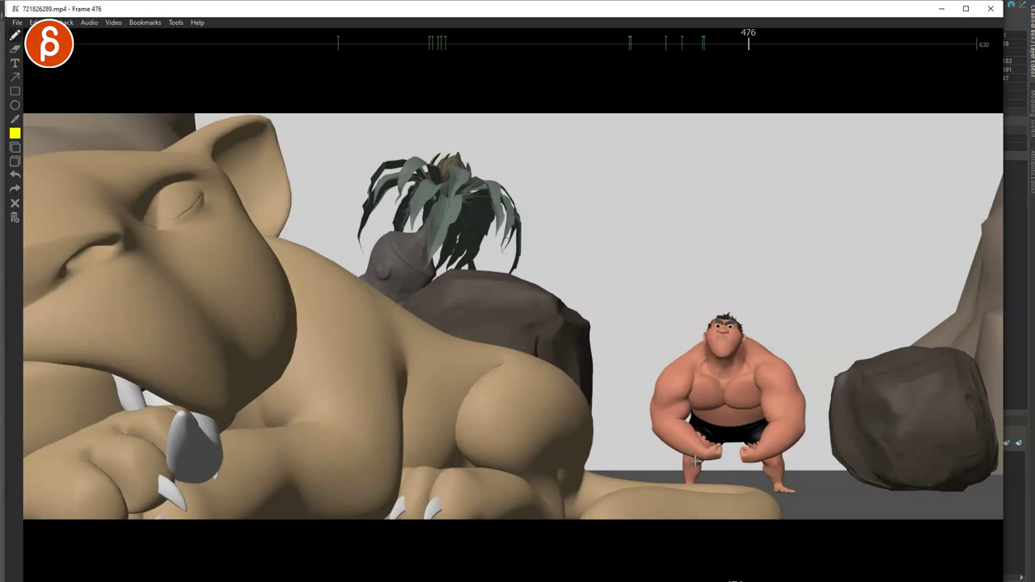
# Step forward from frame 476 past frame 482 to examine the caveman shifting out of the crouch
pyautogui.press('Right')
pyautogui.press('Right')
pyautogui.press('Right')
pyautogui.press('Right')
pyautogui.press('Right')
pyautogui.press('Right')
pyautogui.press('Right')
pyautogui.press('Right')
pyautogui.press('Right')
pyautogui.press('Right')
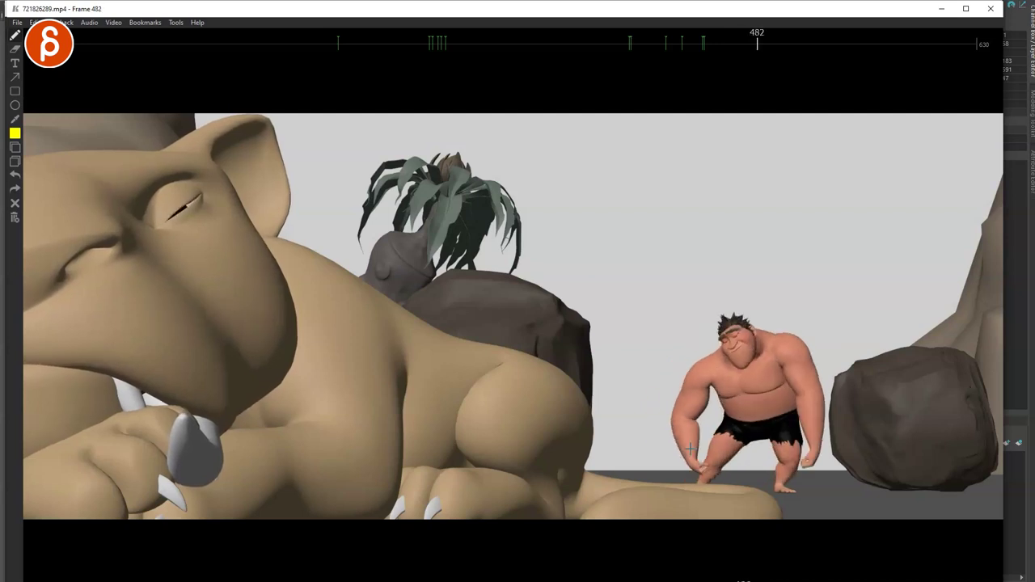
pyautogui.press('Right')
pyautogui.press('Right')
pyautogui.press('Right')
pyautogui.press('Right')
pyautogui.press('Right')
pyautogui.press('Right')
pyautogui.press('Right')
pyautogui.press('Right')
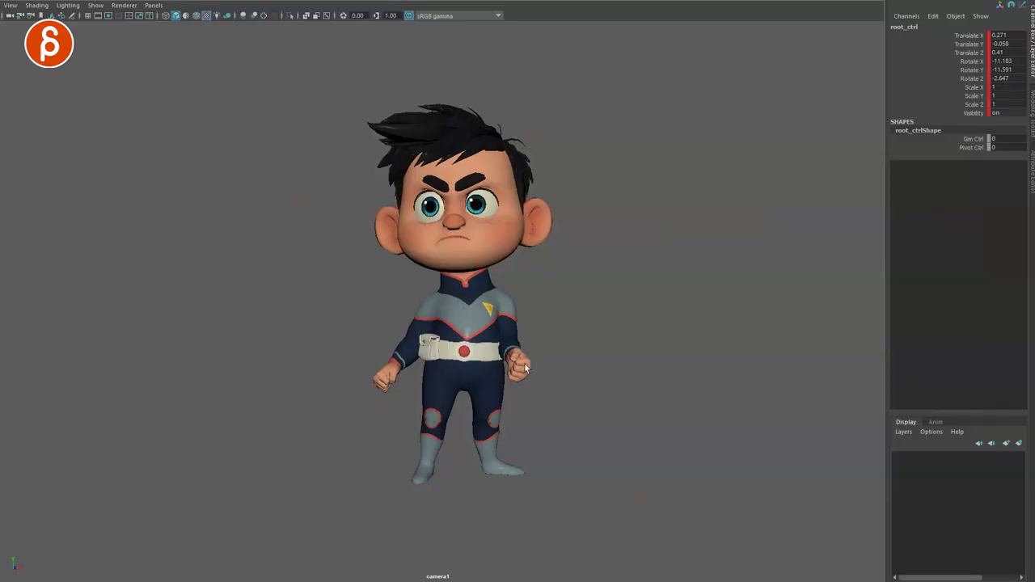
# Switch to Maya and pull the boy's right mouth corner outward and up to about 0.27 in Translate X and Y
pyautogui.keyDown('alt'); pyautogui.moveTo(353, 319); pyautogui.dragTo(350, 363, button='middle'); pyautogui.keyUp('alt')
pyautogui.keyDown('alt'); pyautogui.moveTo(350, 363); pyautogui.dragTo(442, 352, button='right'); pyautogui.keyUp('alt')
pyautogui.keyDown('alt'); pyautogui.moveTo(442, 351); pyautogui.dragTo(442, 423, button='middle'); pyautogui.keyUp('alt')
pyautogui.hotkey('alt', 'v')
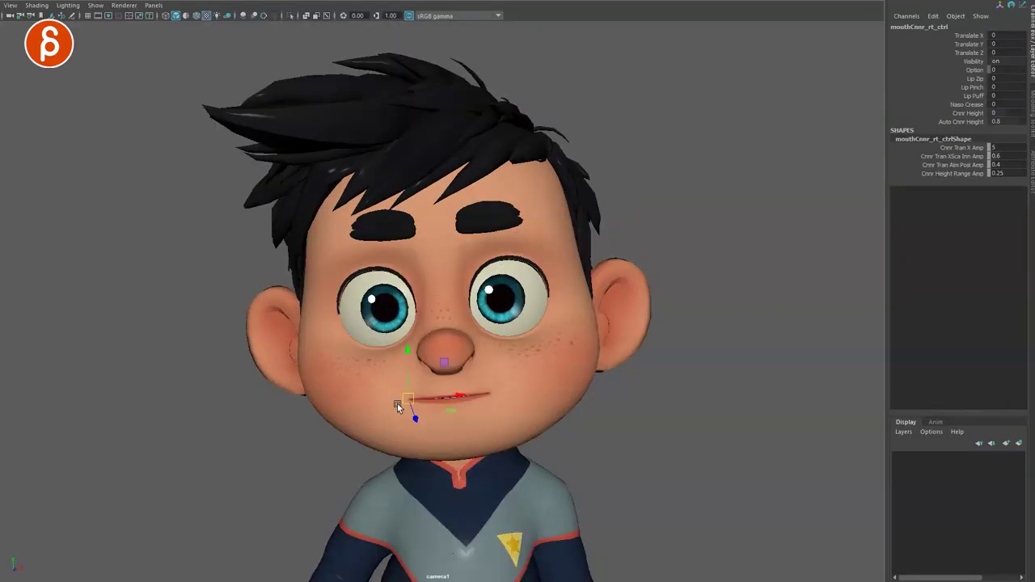
pyautogui.moveTo(409, 398); pyautogui.dragTo(396, 390)
pyautogui.hotkey('alt', 'v')
pyautogui.hotkey('alt', 'v')
pyautogui.hotkey('alt', 'v')
pyautogui.moveTo(397, 392); pyautogui.dragTo(392, 380)
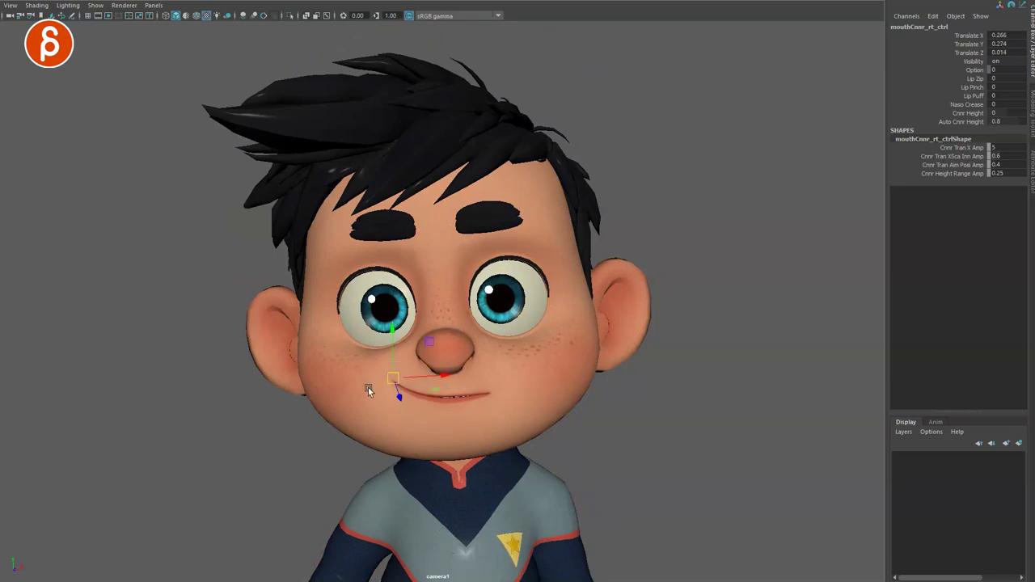
# Rotate the nose control to about -5.07 in Z toward the raised mouth corner and clear the arrows drawn beside the mouth
pyautogui.hotkey('alt', 'v')
pyautogui.click(411, 358)
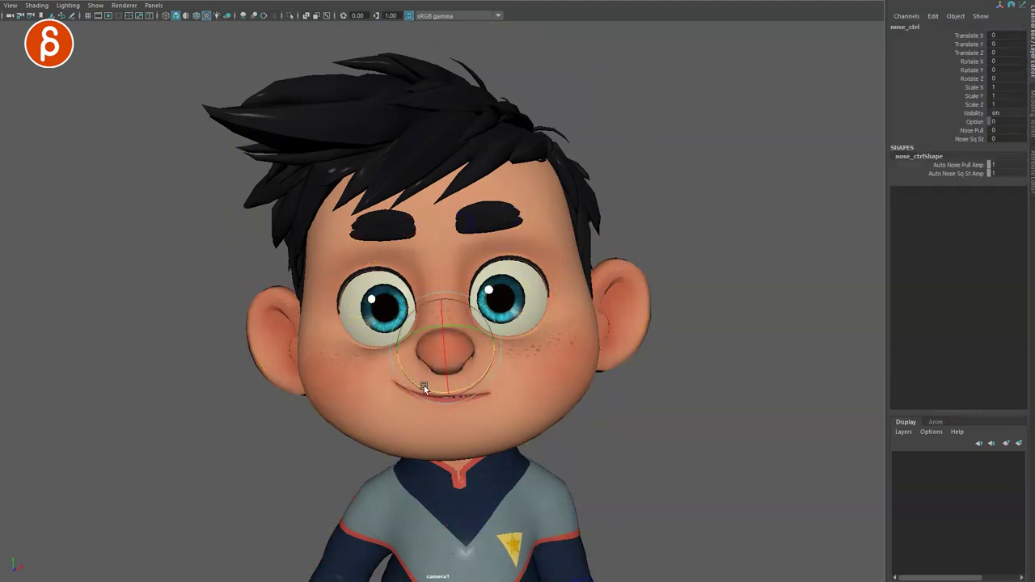
pyautogui.moveTo(424, 386)
pyautogui.mouseDown()
pyautogui.moveTo(422, 374)
pyautogui.moveTo(398, 390)
pyautogui.mouseUp()
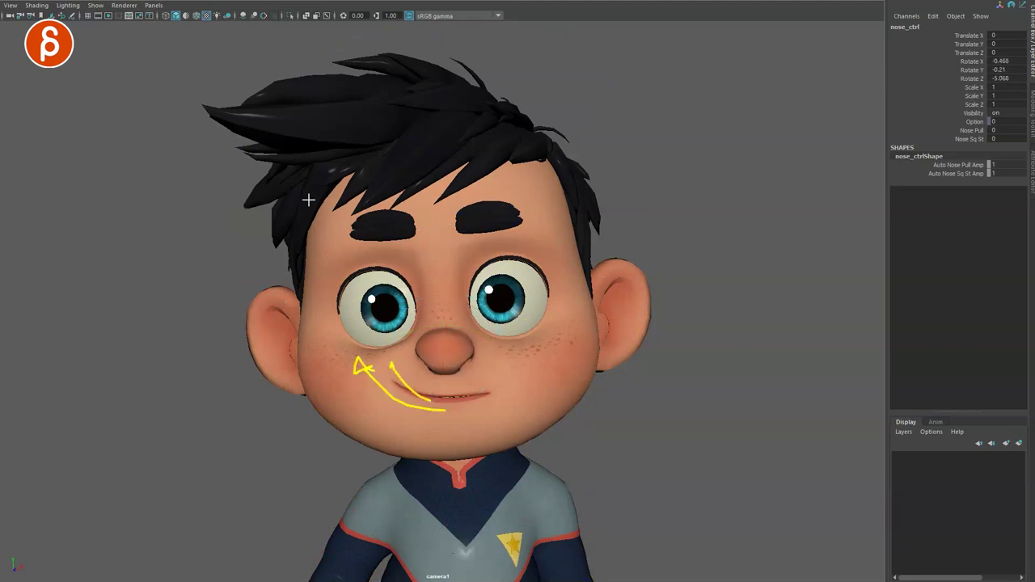
pyautogui.press('Escape')
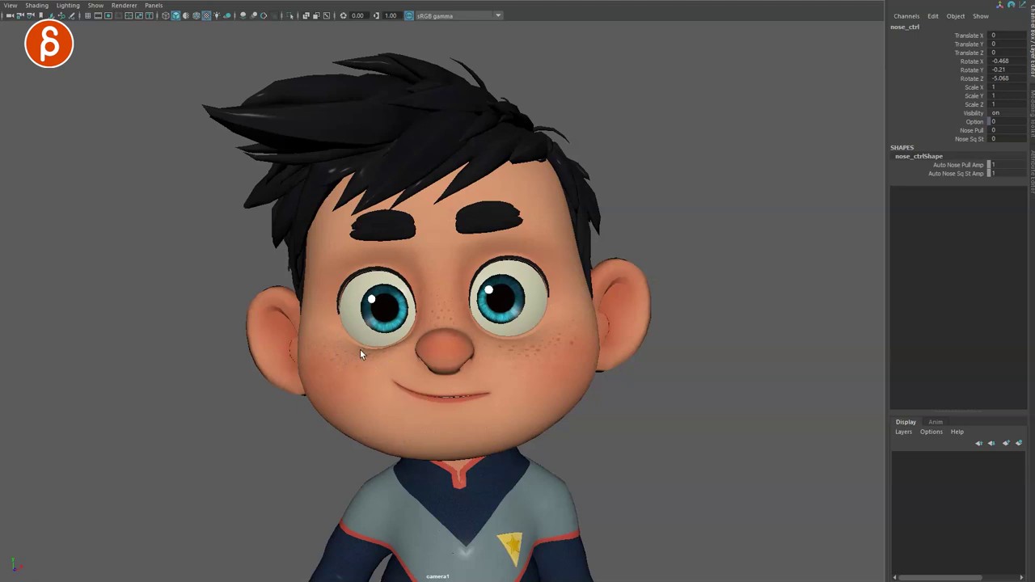
# Raise the boy's right lower eyelid to about 0.077 in Translate Y and select the left lower eye-socket control
pyautogui.click(377, 294)
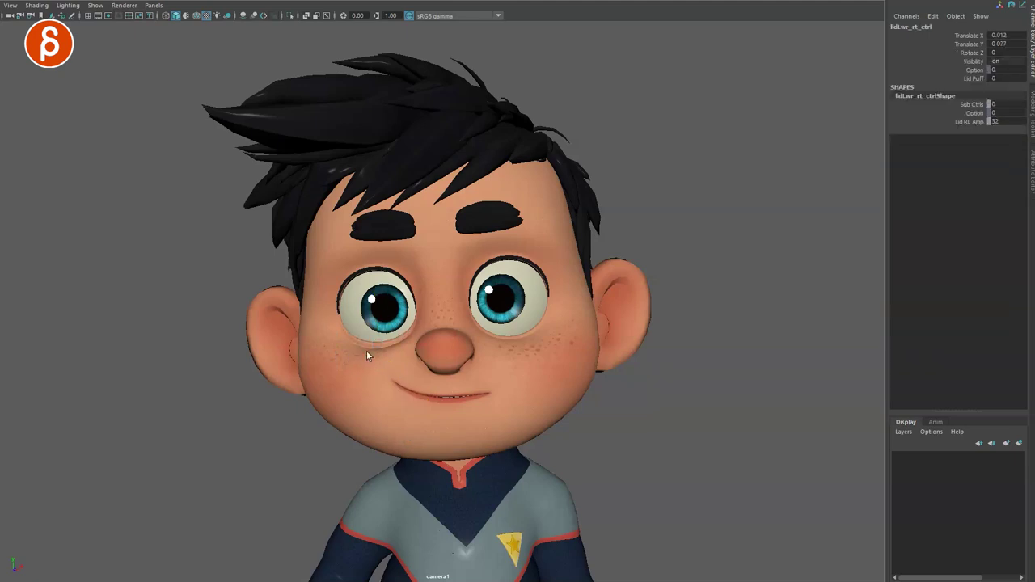
pyautogui.hotkey('ctrl', 'z')
pyautogui.hotkey('alt', '1')
pyautogui.click(509, 339)
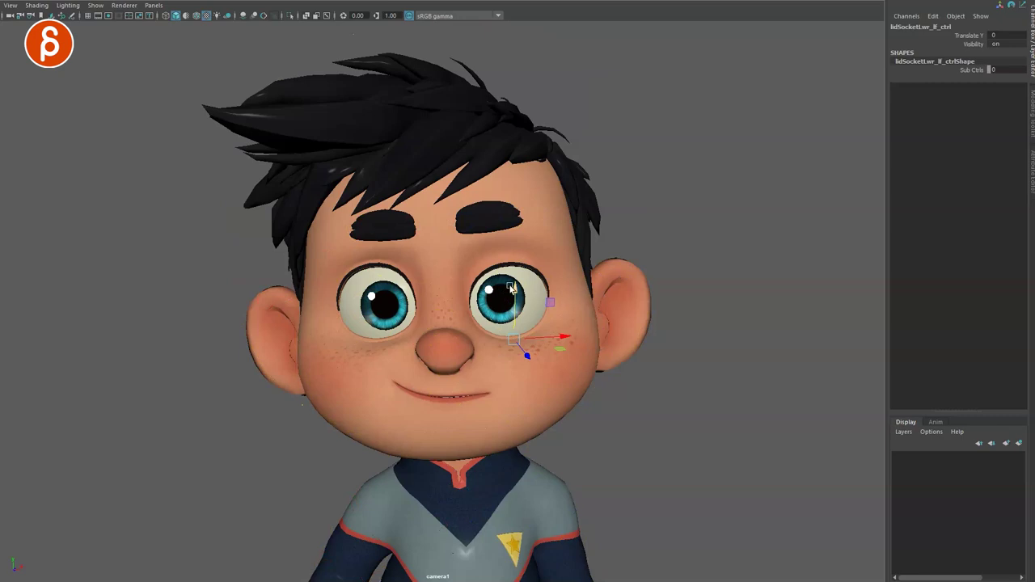
# Move the right middle eyebrow control to about 0.15 in Translate Y and the left one to about -0.16
pyautogui.click(361, 219)
pyautogui.moveTo(362, 217); pyautogui.dragTo(363, 223)
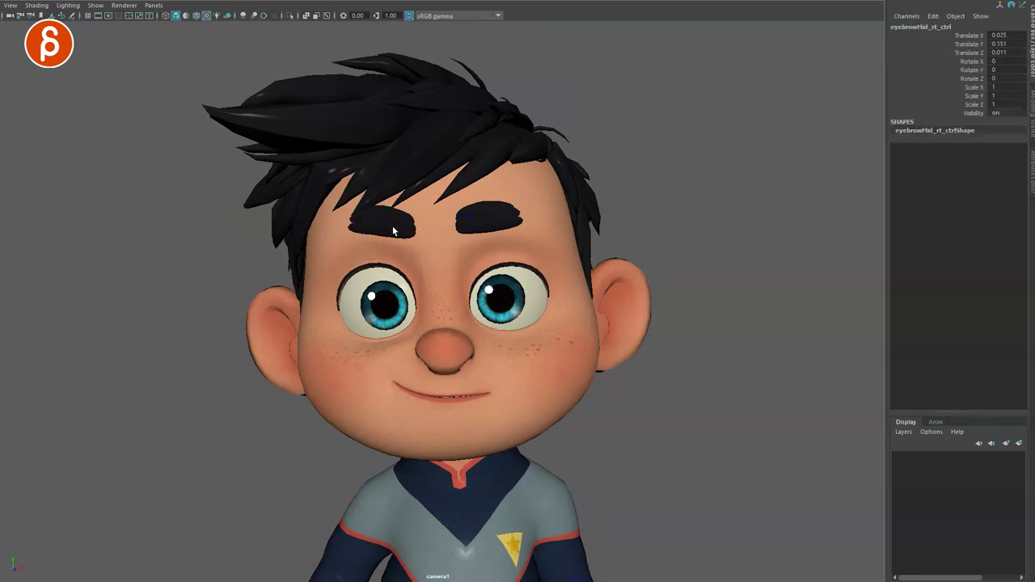
pyautogui.moveTo(514, 222); pyautogui.dragTo(516, 231)
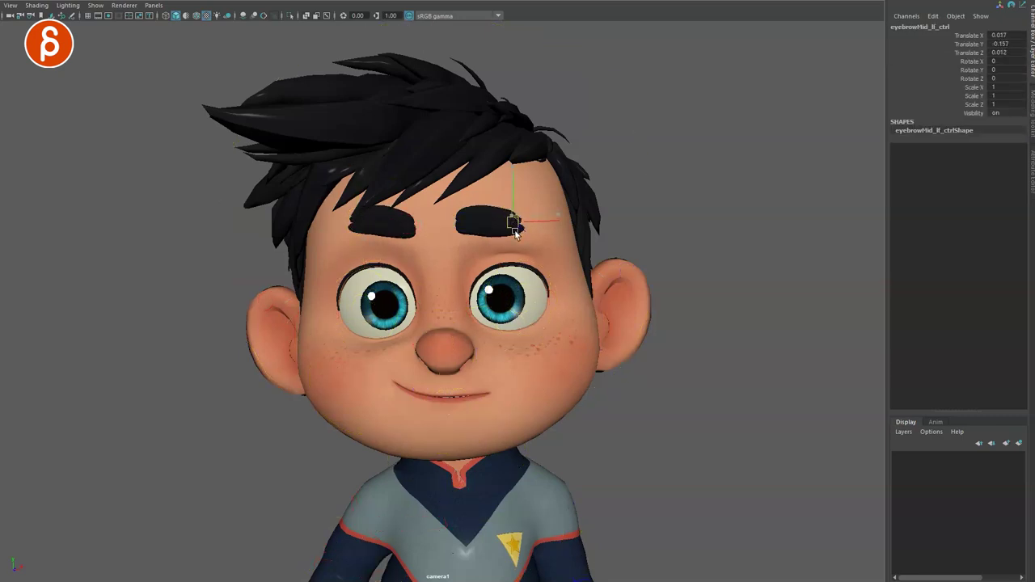
# Rotate the jaw control slightly and shift it upward to carry the lower face along with the smile
pyautogui.click(435, 459)
pyautogui.press('e')
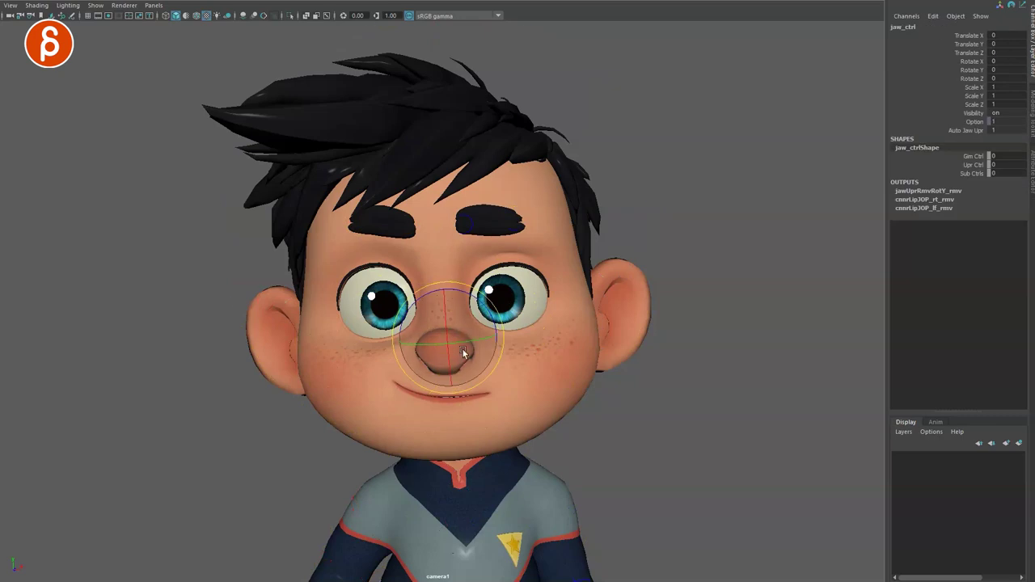
pyautogui.moveTo(479, 309); pyautogui.dragTo(483, 304)
pyautogui.press('w')
pyautogui.moveTo(437, 351); pyautogui.dragTo(436, 330)
# Rotate both ears to follow the smile, turning the right ear to about 6.08 in Rotate Z
pyautogui.click(614, 348)
pyautogui.press('e')
pyautogui.moveTo(599, 316); pyautogui.dragTo(587, 300)
pyautogui.press('q')
pyautogui.click(288, 330)
pyautogui.press('e')
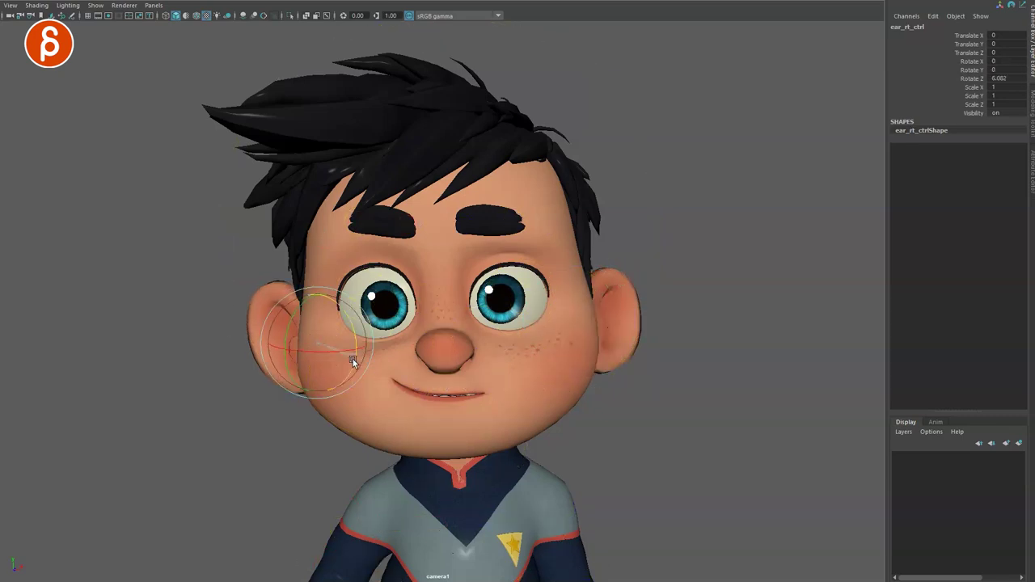
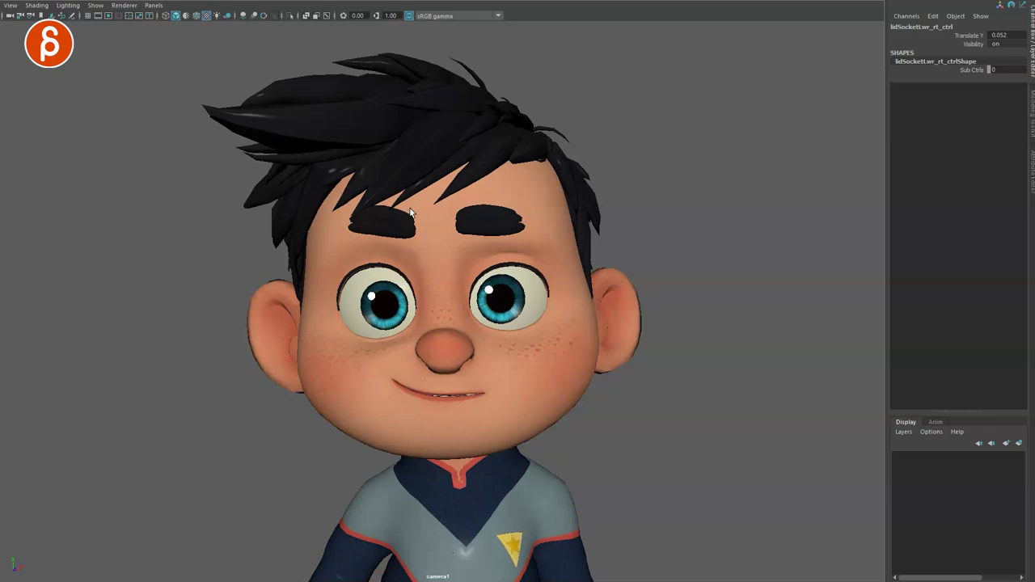
# Draw the face's centre line with curves around the mouth, nose, eye and brow, add bent centre lines, and clear the annotations
pyautogui.moveTo(431, 182); pyautogui.dragTo(471, 481)
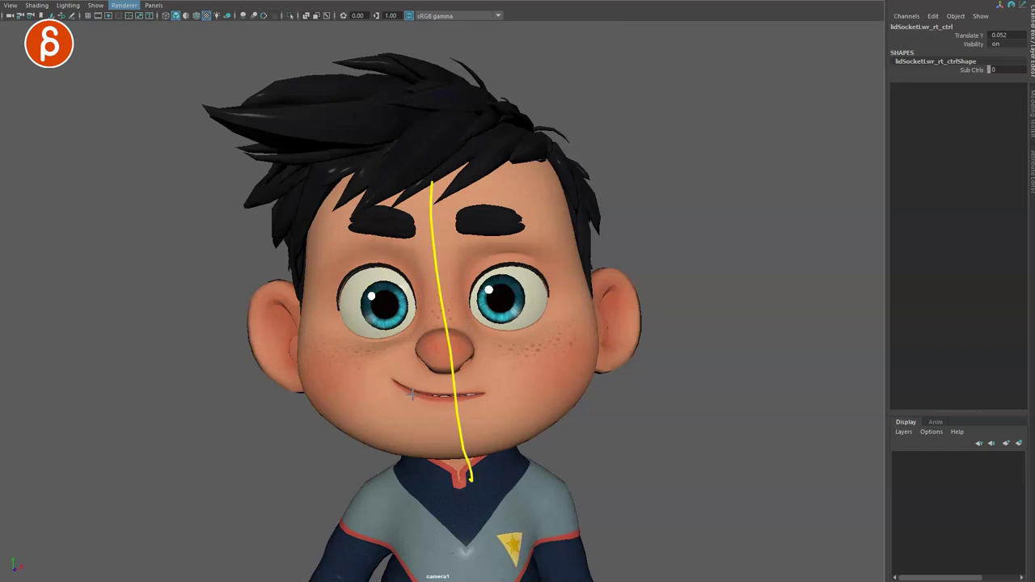
pyautogui.moveTo(449, 397)
pyautogui.mouseDown()
pyautogui.moveTo(384, 380)
pyautogui.moveTo(457, 408)
pyautogui.mouseUp()
pyautogui.moveTo(441, 369)
pyautogui.mouseDown()
pyautogui.moveTo(410, 343)
pyautogui.moveTo(373, 379)
pyautogui.moveTo(421, 370)
pyautogui.moveTo(354, 301)
pyautogui.moveTo(354, 241)
pyautogui.moveTo(399, 234)
pyautogui.mouseUp()
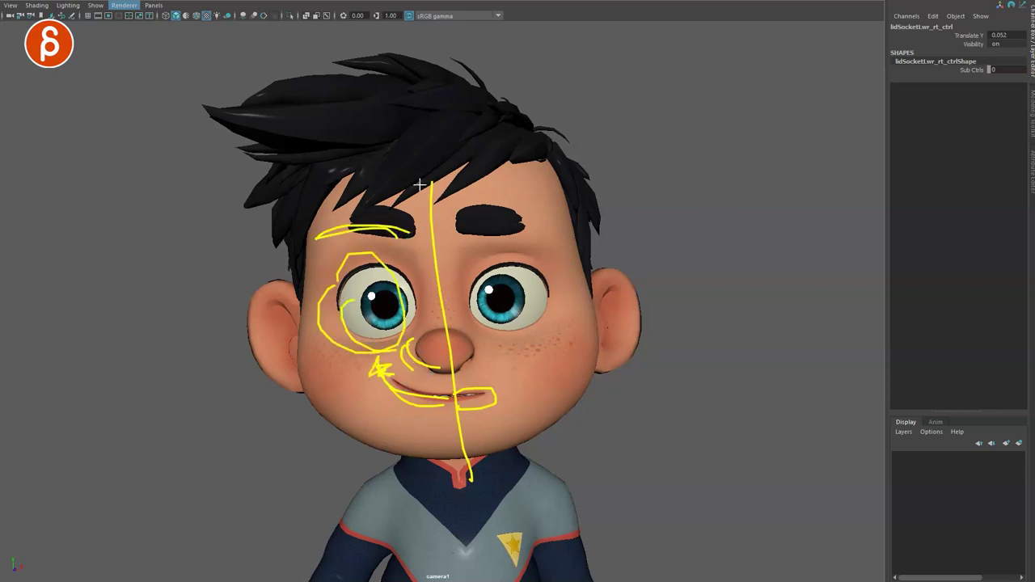
pyautogui.moveTo(404, 104); pyautogui.dragTo(396, 485)
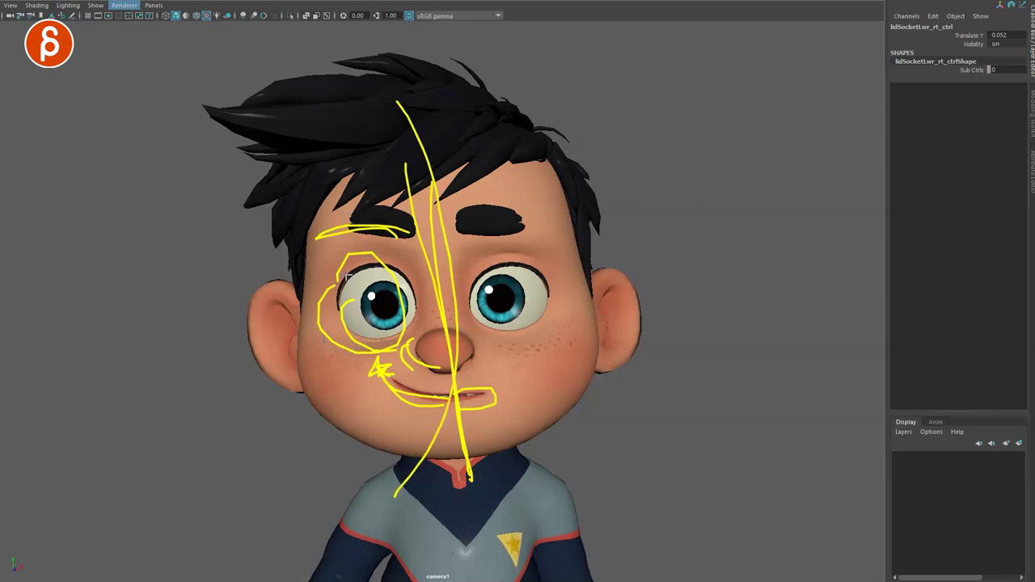
pyautogui.press('Escape')
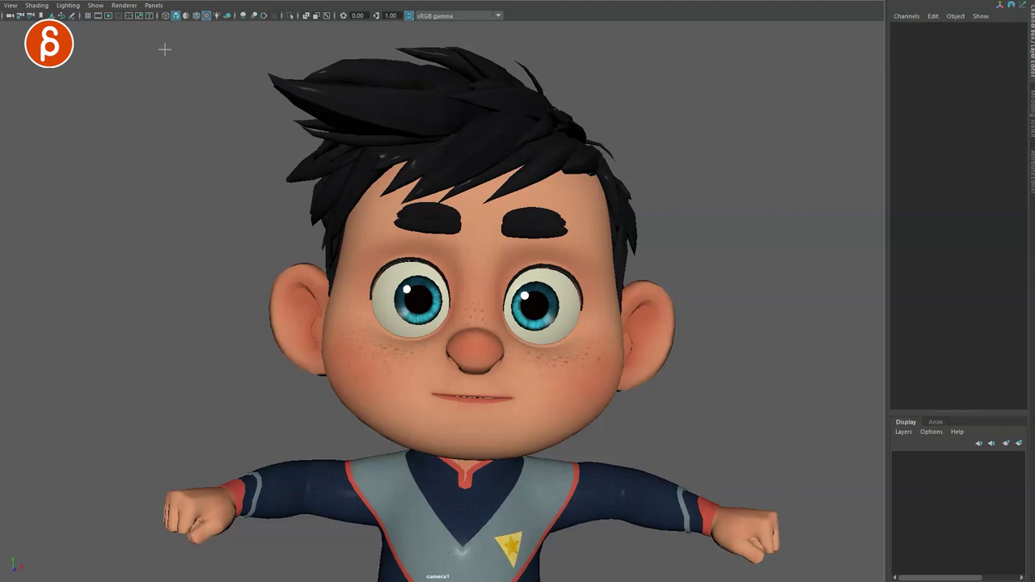
# Draw a vertical centre line through the character's head down to the chest, and trace the shape of the swept hair
pyautogui.moveTo(488, 65); pyautogui.dragTo(455, 547)
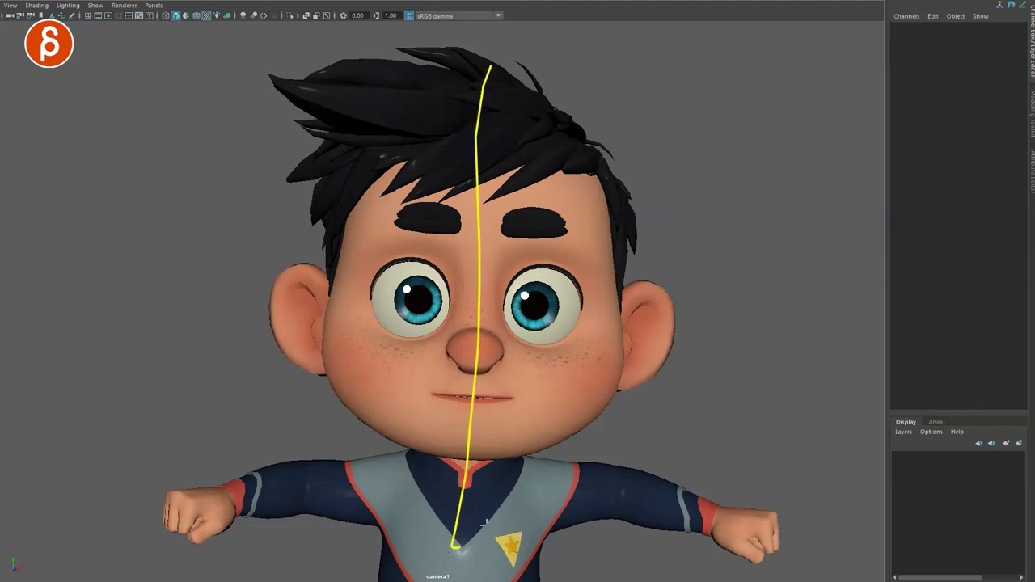
pyautogui.moveTo(613, 125)
pyautogui.mouseDown()
pyautogui.moveTo(498, 69)
pyautogui.moveTo(322, 77)
pyautogui.moveTo(413, 139)
pyautogui.mouseUp()
pyautogui.moveTo(346, 153); pyautogui.dragTo(445, 148)
pyautogui.moveTo(336, 204); pyautogui.dragTo(340, 154)
pyautogui.moveTo(457, 71)
pyautogui.mouseDown()
pyautogui.moveTo(296, 79)
pyautogui.moveTo(315, 183)
pyautogui.mouseUp()
# Circle both eyebrows and eyes, draw lines along the mouth and across the outstretched arms, and clear the annotations
pyautogui.moveTo(390, 205); pyautogui.dragTo(417, 213)
pyautogui.moveTo(500, 197); pyautogui.dragTo(492, 220)
pyautogui.moveTo(353, 275); pyautogui.dragTo(361, 307)
pyautogui.moveTo(493, 241); pyautogui.dragTo(488, 299)
pyautogui.moveTo(480, 394); pyautogui.dragTo(427, 397)
pyautogui.moveTo(437, 480)
pyautogui.mouseDown()
pyautogui.moveTo(172, 490)
pyautogui.moveTo(680, 490)
pyautogui.moveTo(759, 507)
pyautogui.mouseUp()
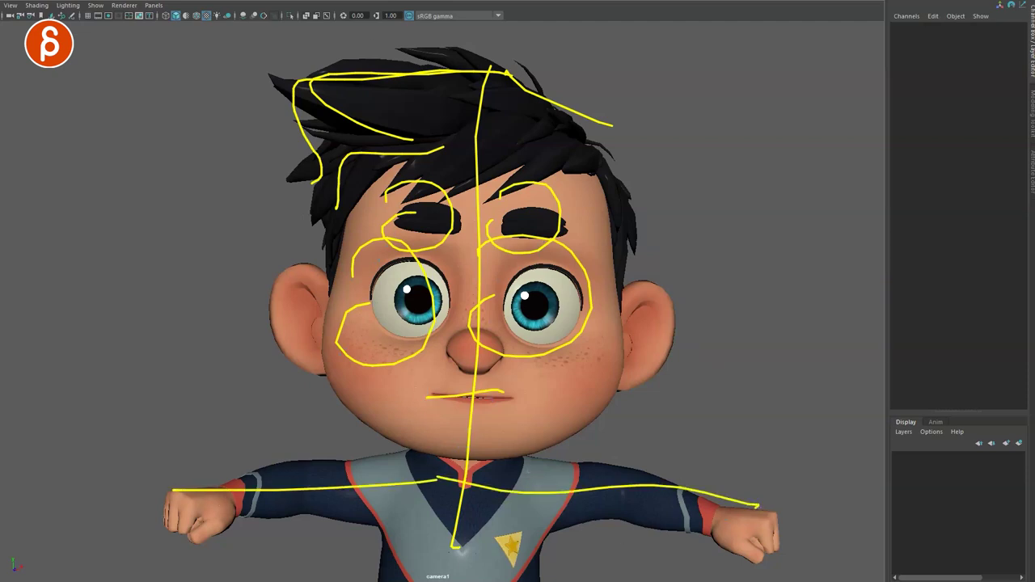
pyautogui.press('Escape')
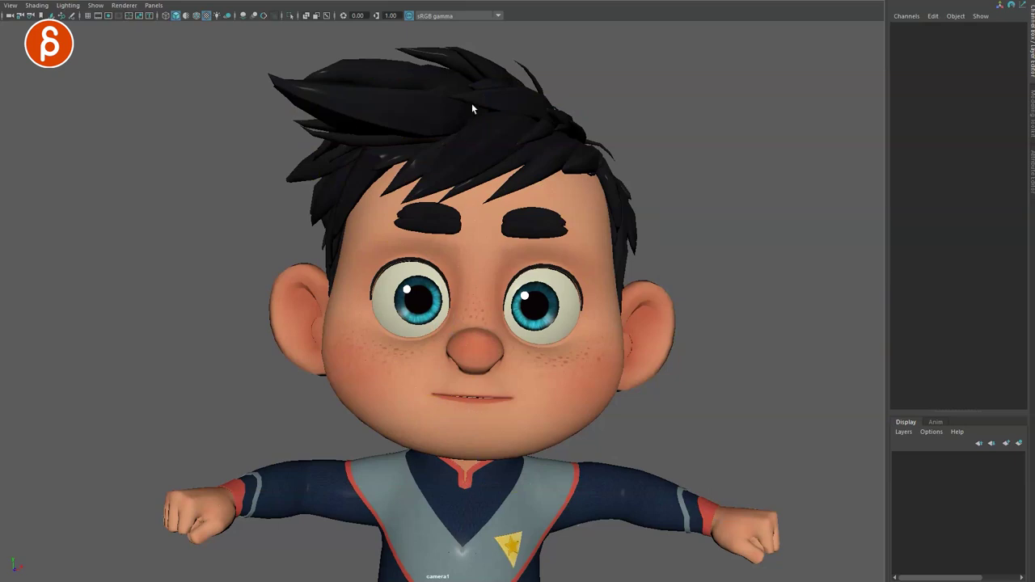